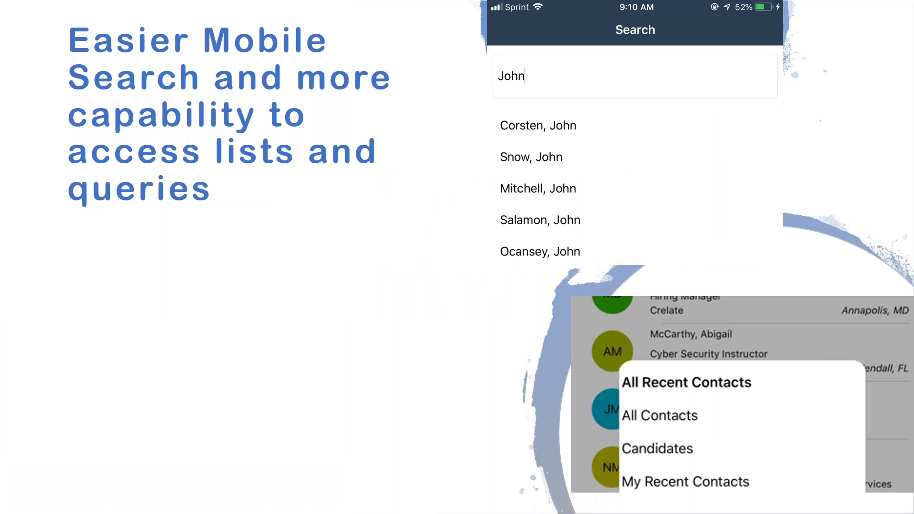
Step: End the slide show and switch to the Crelate Talent window in Google Chrome
key("Right")
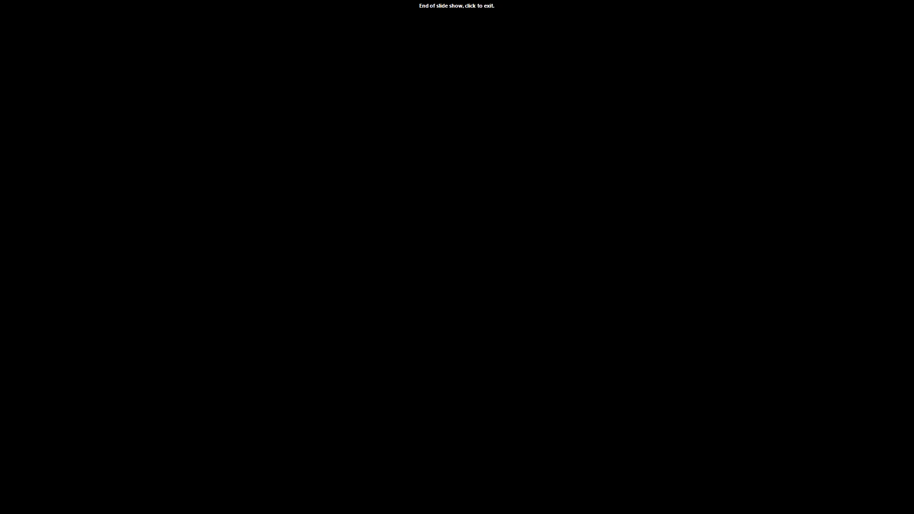
key("alt+Tab")
key("Tab")
key("Tab")
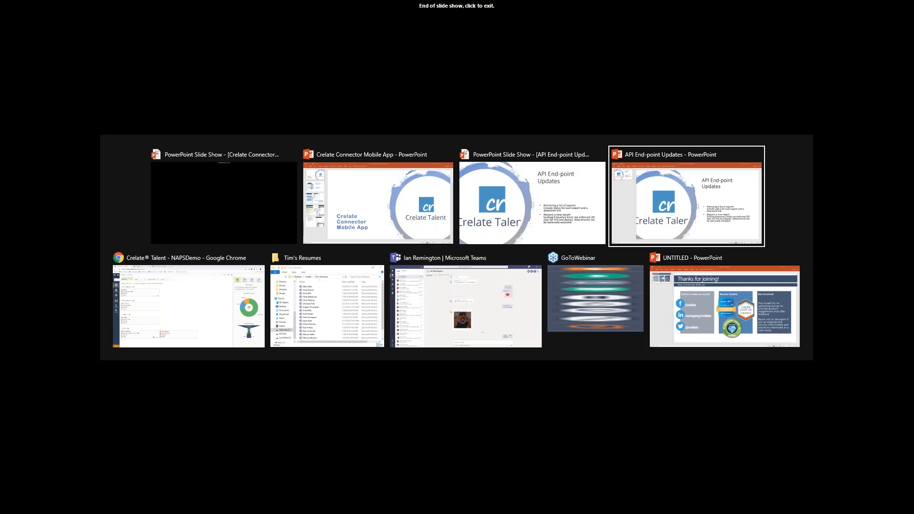
left_click(187, 305)
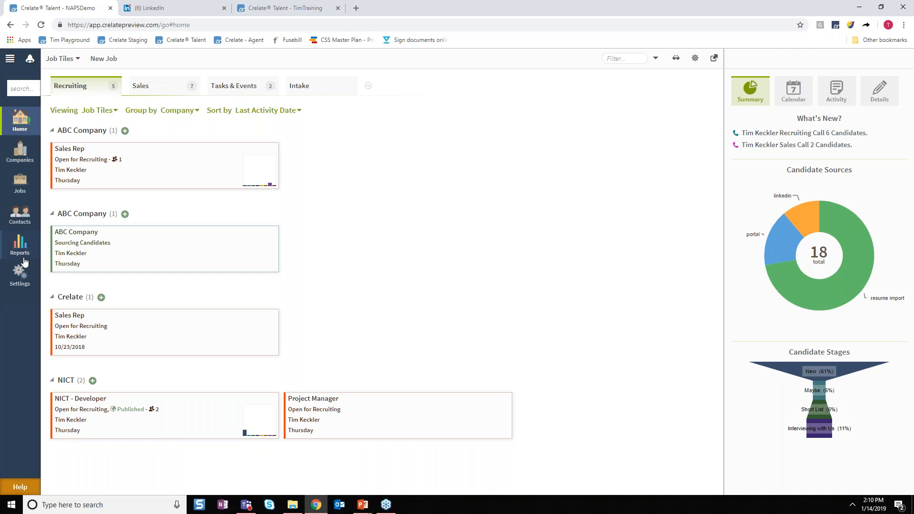
Step: Open the Automation page of the advanced settings
left_click(19, 275)
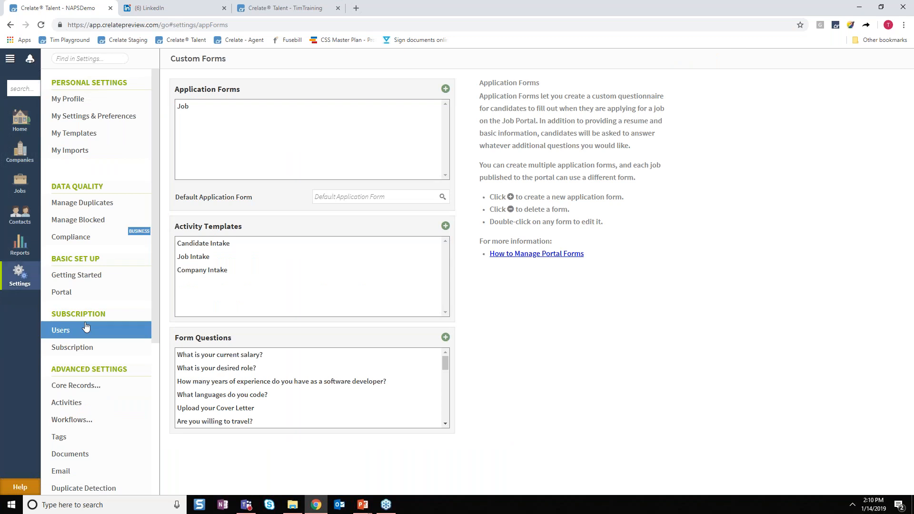
scroll(82, 329, "down", 5)
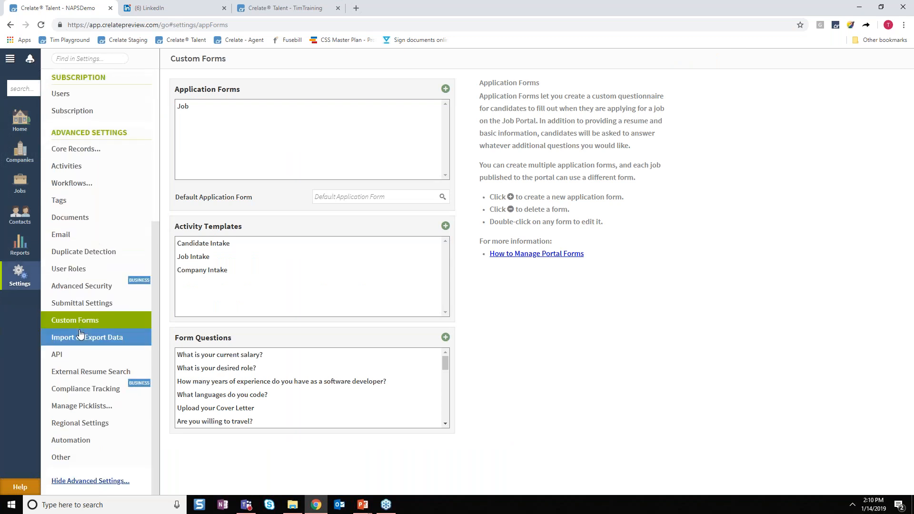
left_click(83, 449)
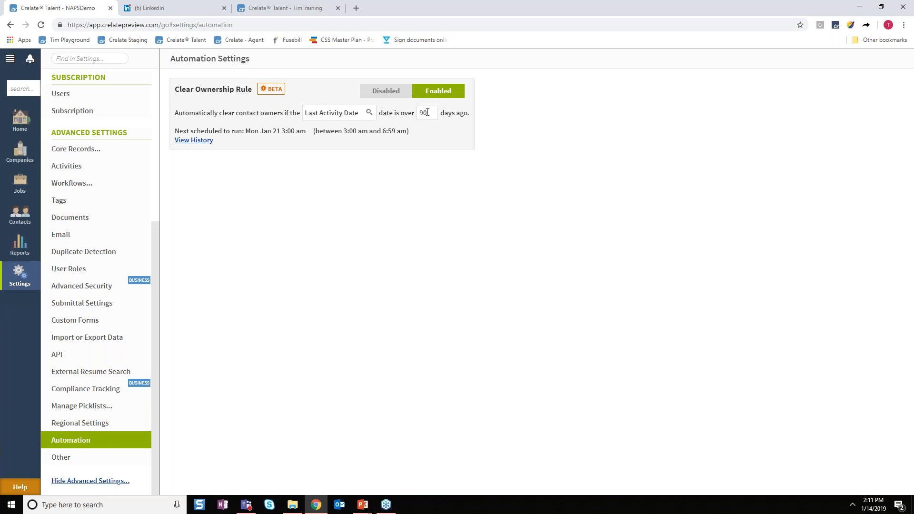
Step: Check the date fields selectable for the Clear Ownership Rule and its run history, leaving the rule as it is
left_click(369, 112)
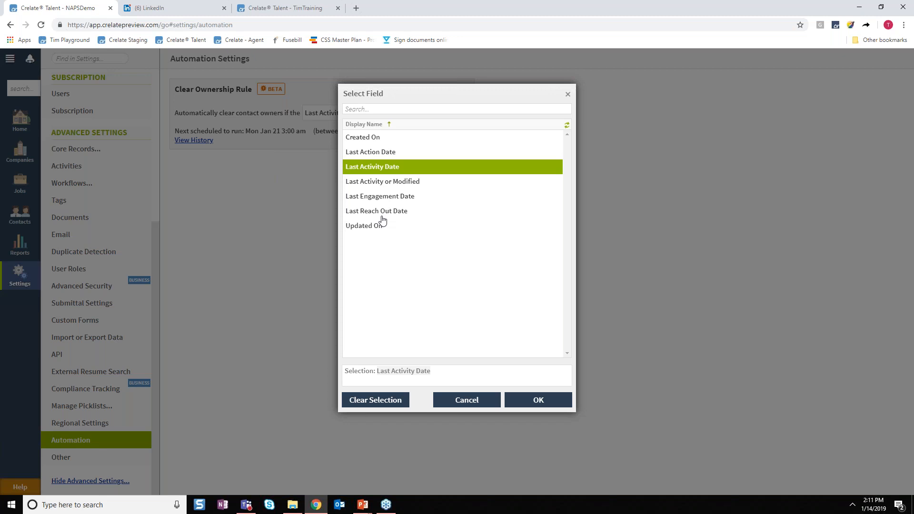
left_click(464, 399)
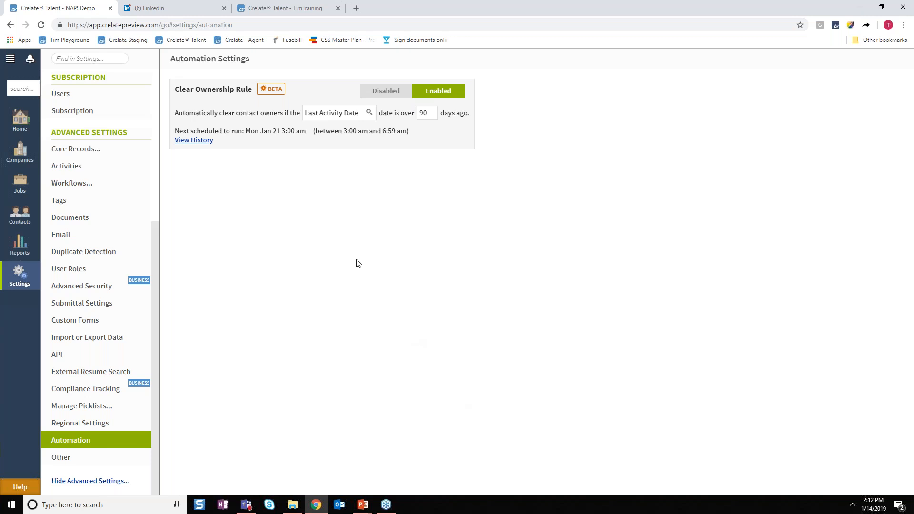
left_click(196, 139)
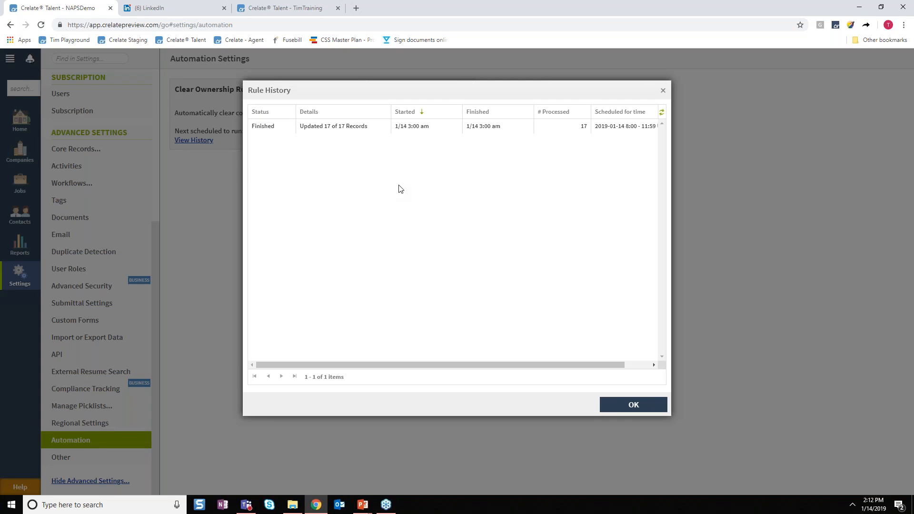
left_click(662, 91)
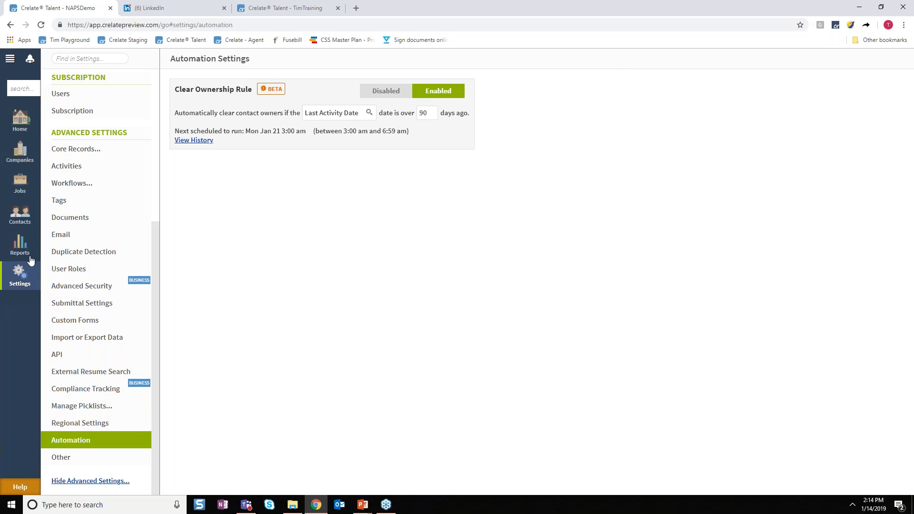
Step: Examine the intake questions in a new Recruiting Call for the Operations Exec contact at ABC Company, then discard the call
left_click(36, 213)
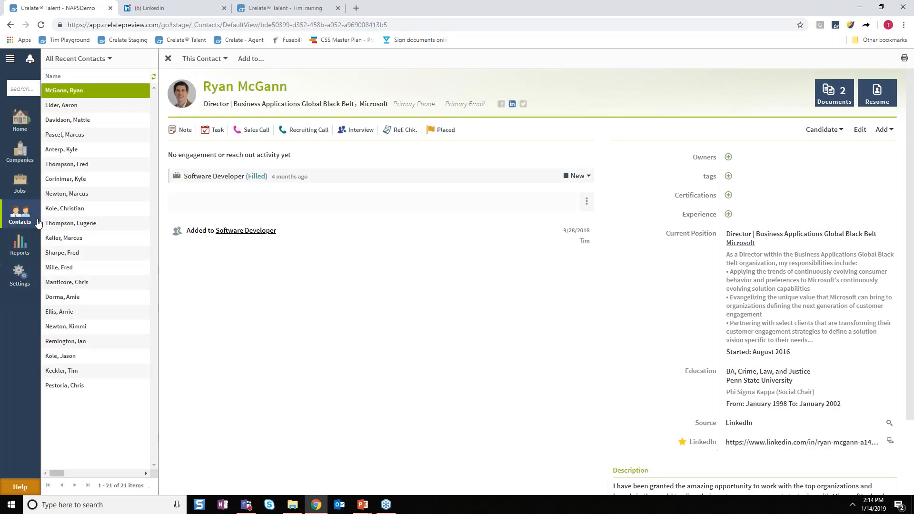
left_click(60, 181)
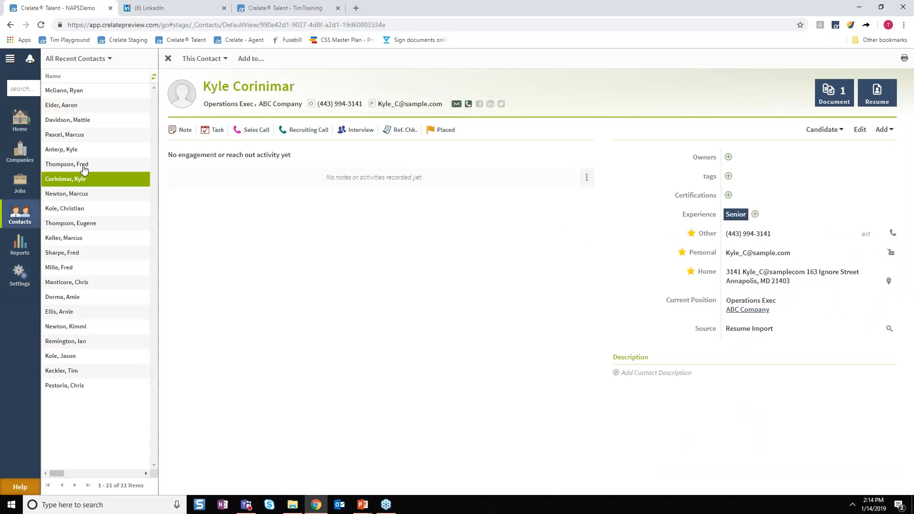
left_click(302, 130)
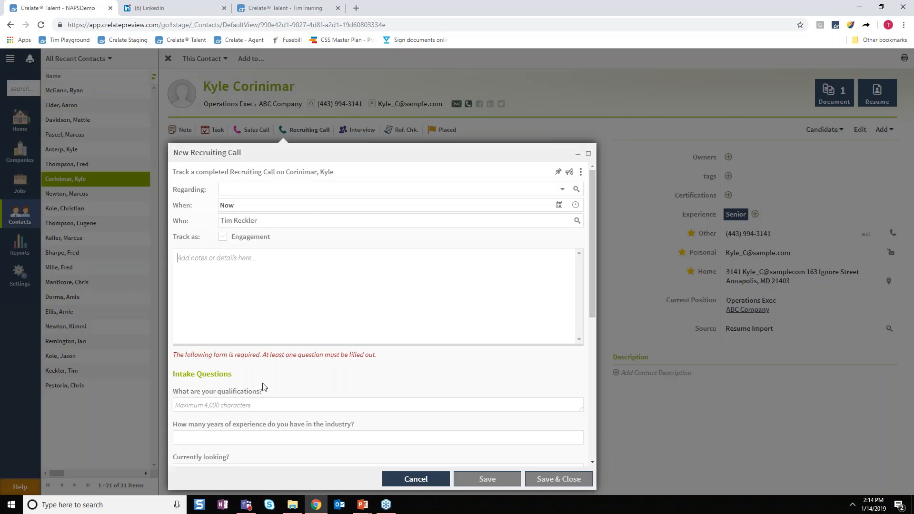
scroll(265, 288, "down", 2)
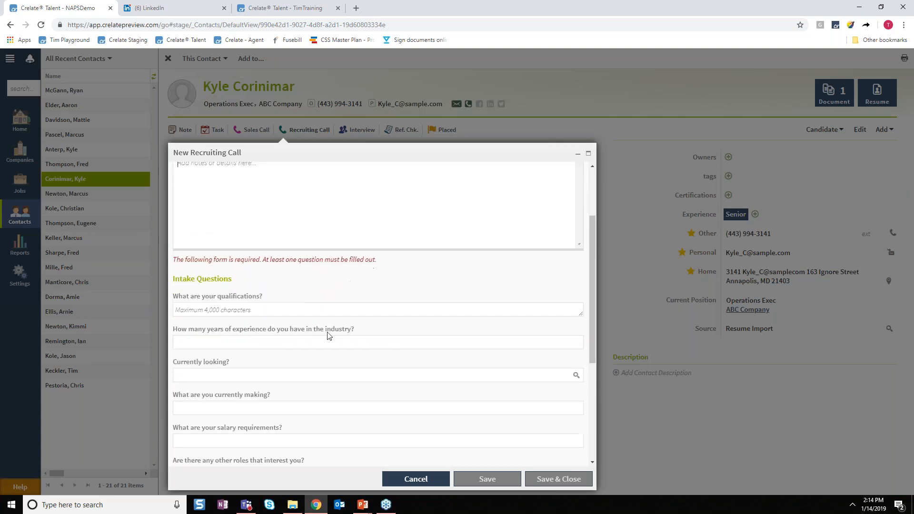
scroll(344, 397, "down", 2)
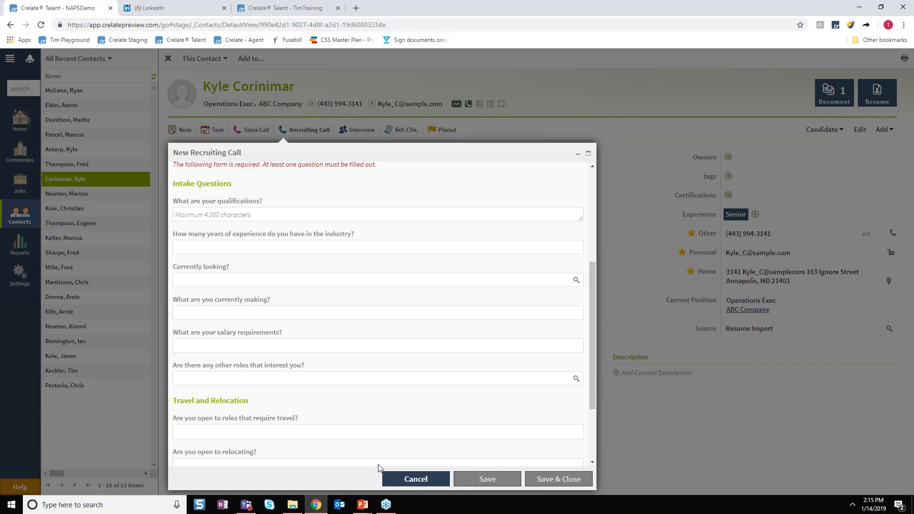
left_click(435, 477)
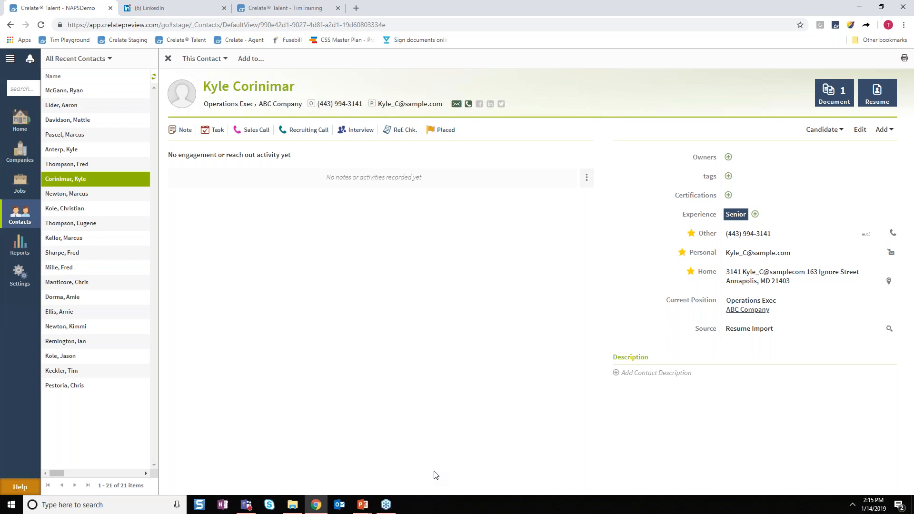
Step: Review the Candidate Intake activity template in the Custom Forms settings and close it without saving
left_click(19, 272)
scroll(131, 448, "down", 3)
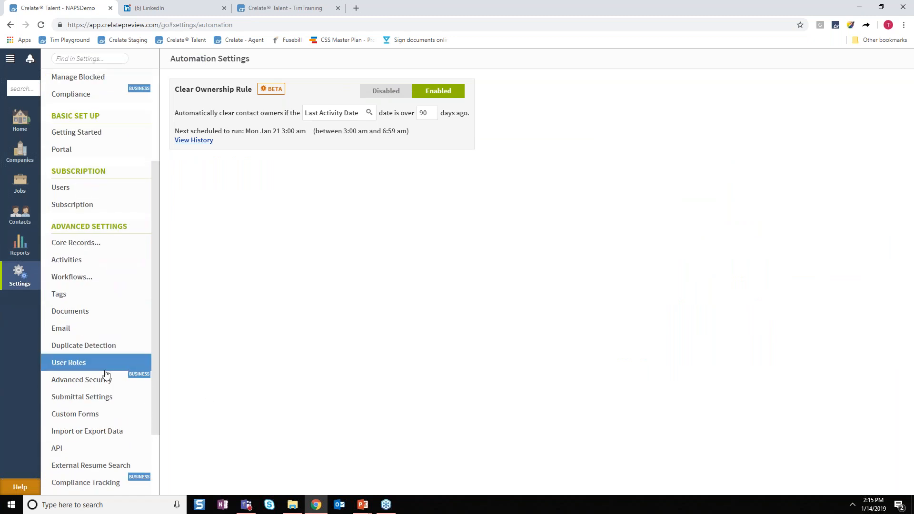
left_click(97, 415)
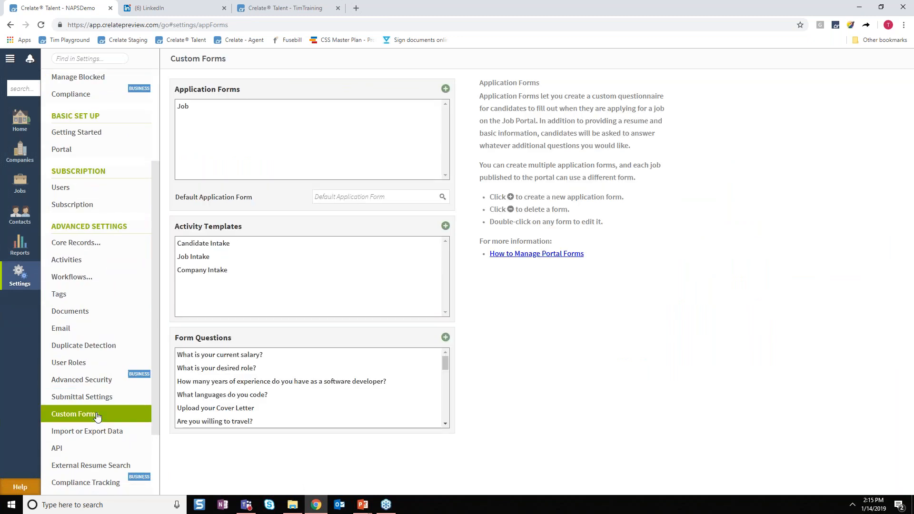
double_click(233, 245)
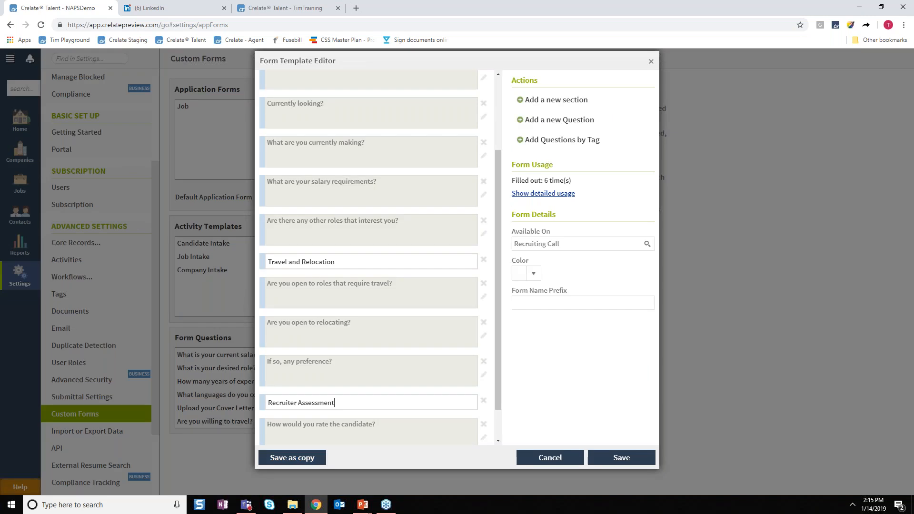
scroll(391, 194, "up", 3)
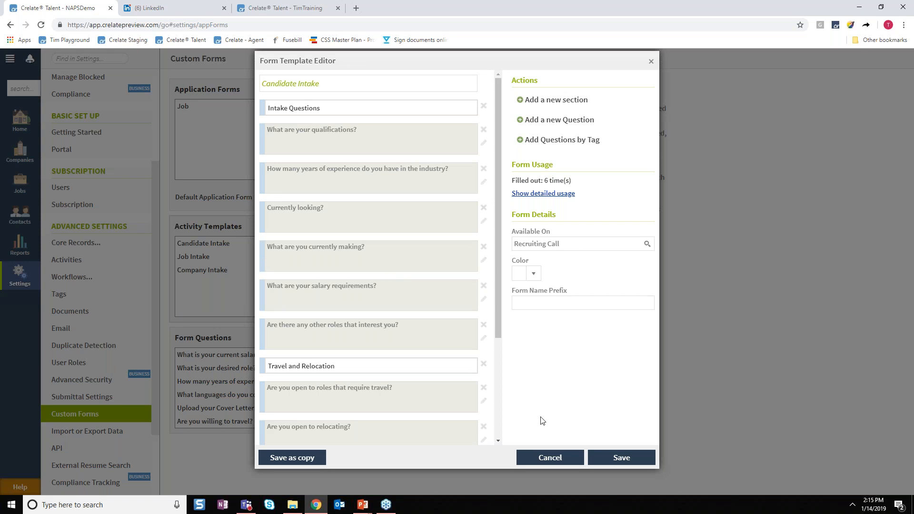
left_click(549, 457)
Step: Review the Job application form and the Company Intake activity template, closing each without saving
double_click(326, 106)
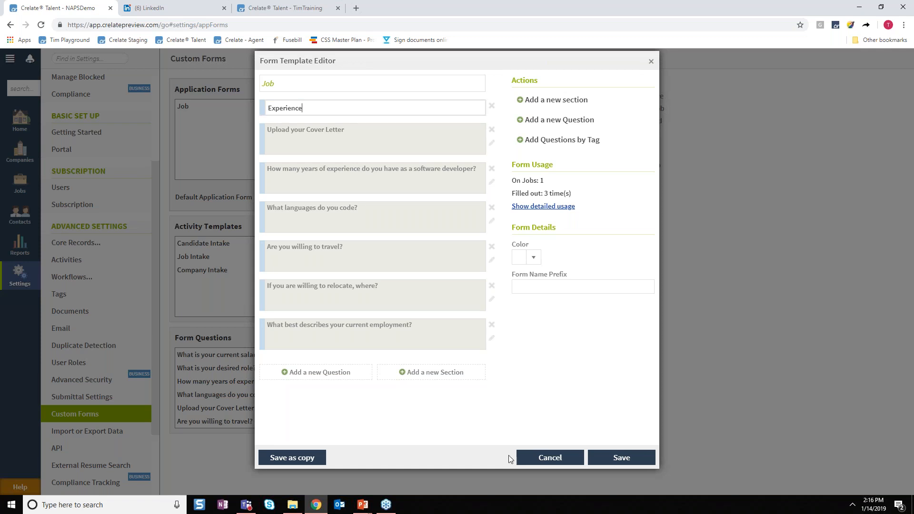
left_click(524, 456)
double_click(266, 270)
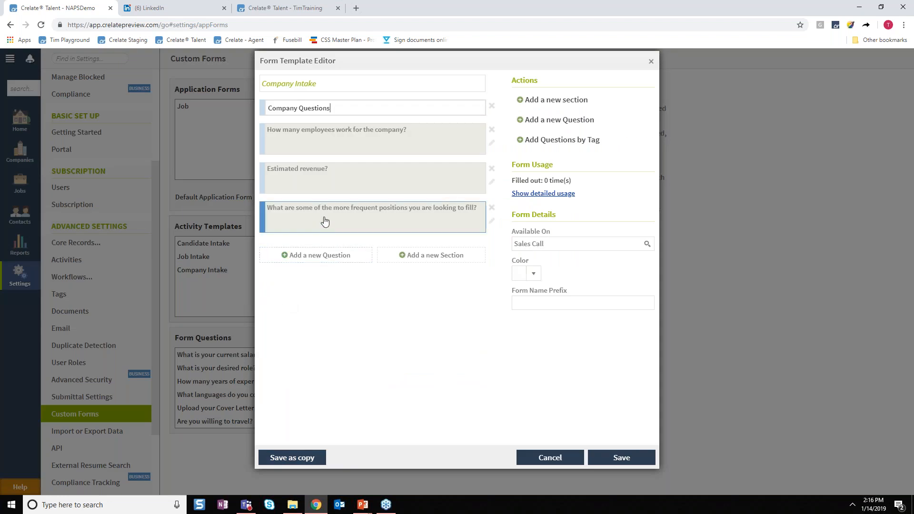
left_click(552, 458)
Step: Reopen the Candidate Intake template and inspect the question details of "Currently looking?" and "What are you currently making?"
left_click(306, 244)
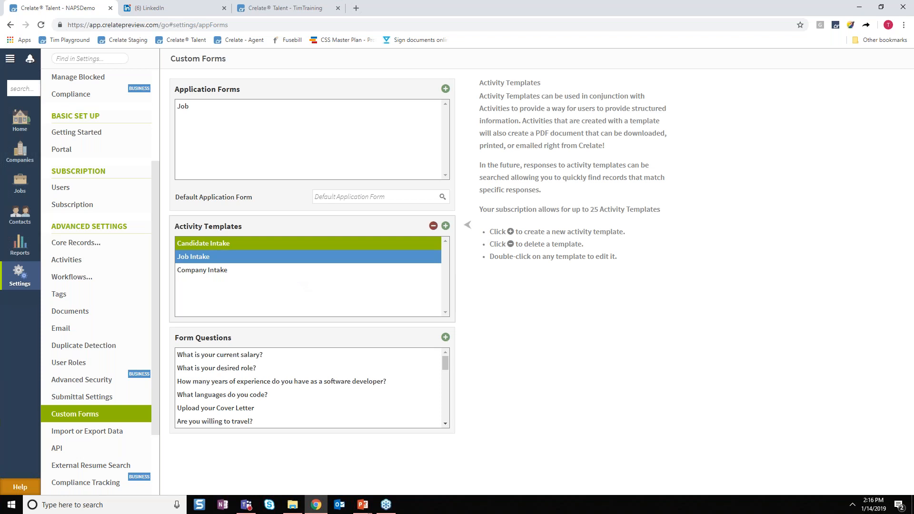
double_click(316, 243)
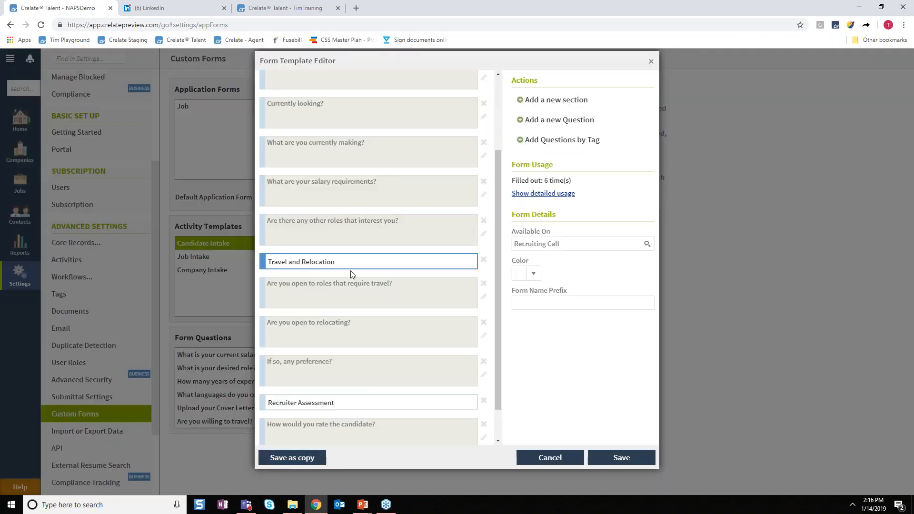
scroll(361, 252, "up", 3)
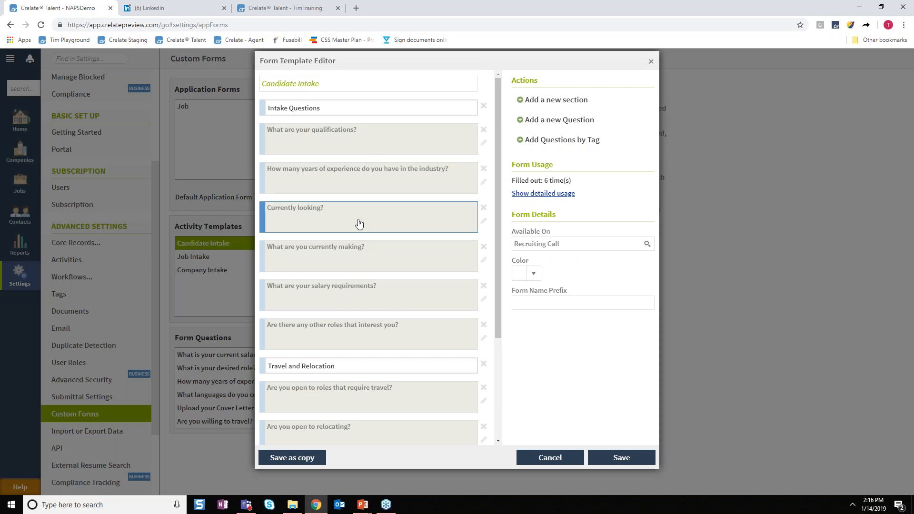
left_click(366, 224)
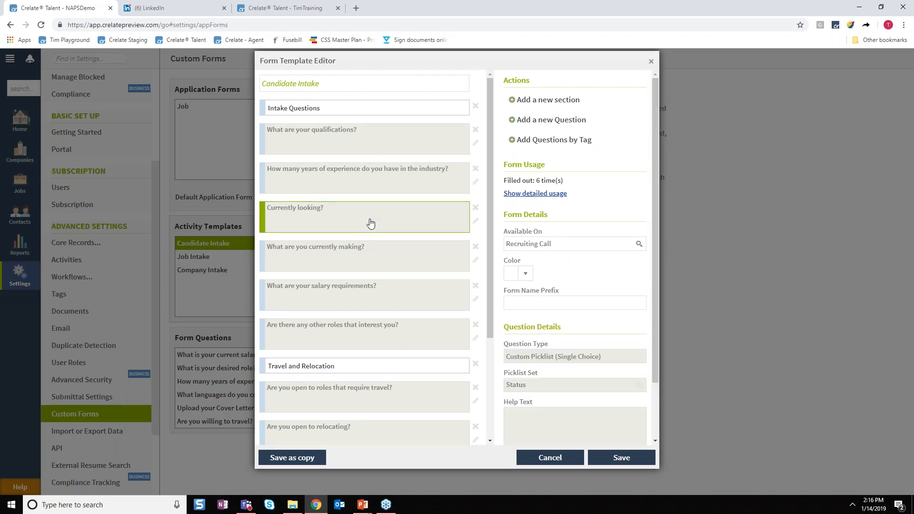
scroll(552, 347, "down", 2)
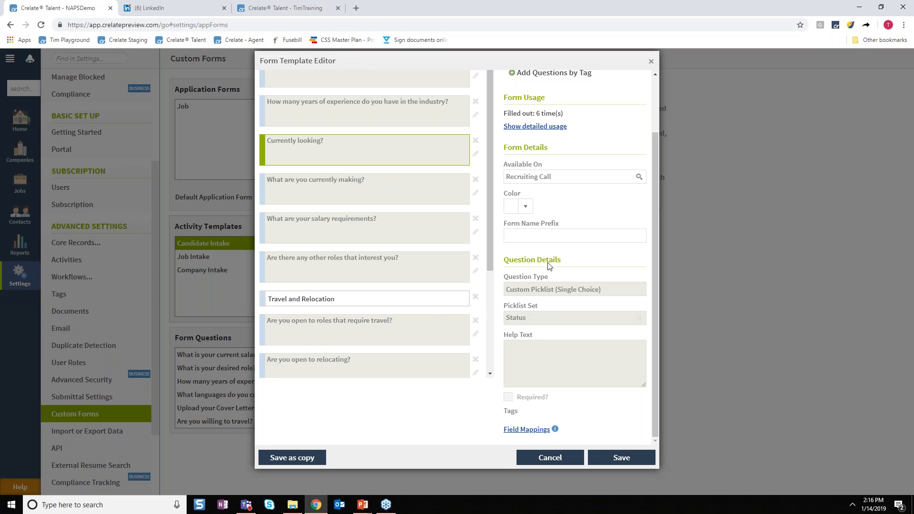
left_click(396, 199)
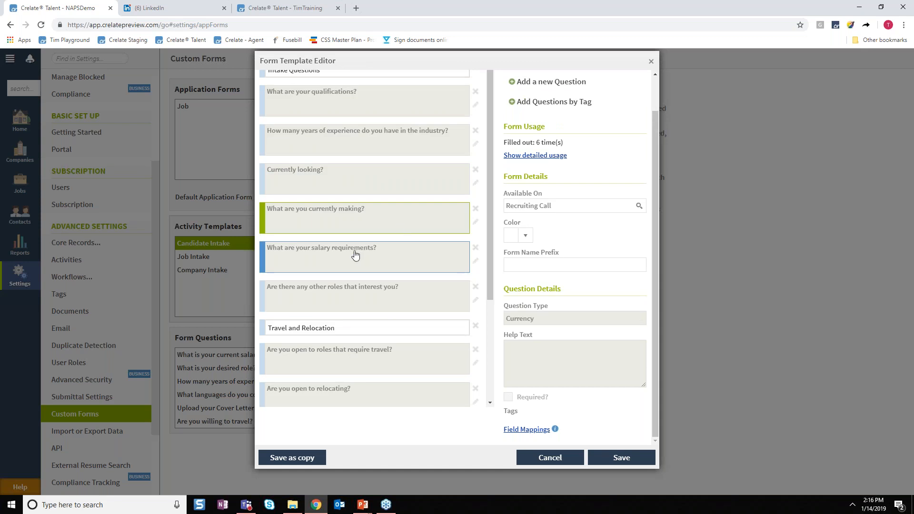
left_click(352, 180)
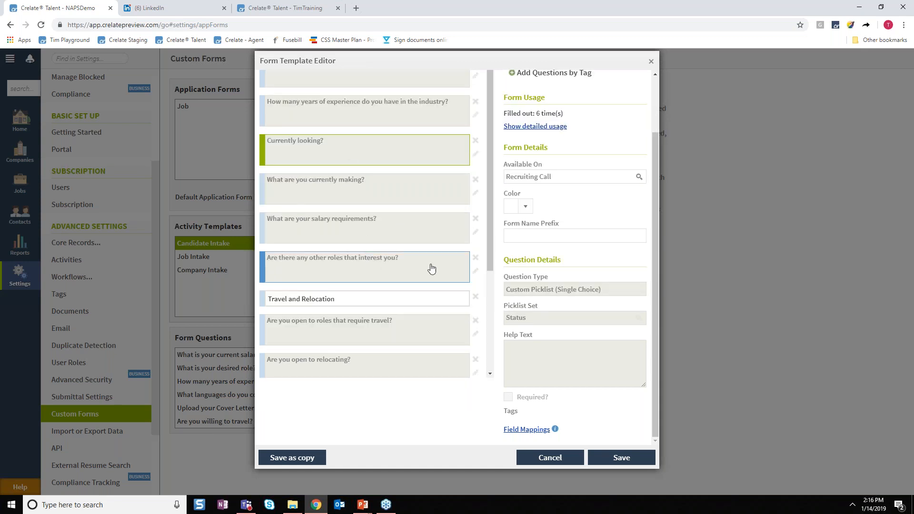
Step: Check the field mappings of the "Currently looking?" question and close the template without saving
left_click(527, 429)
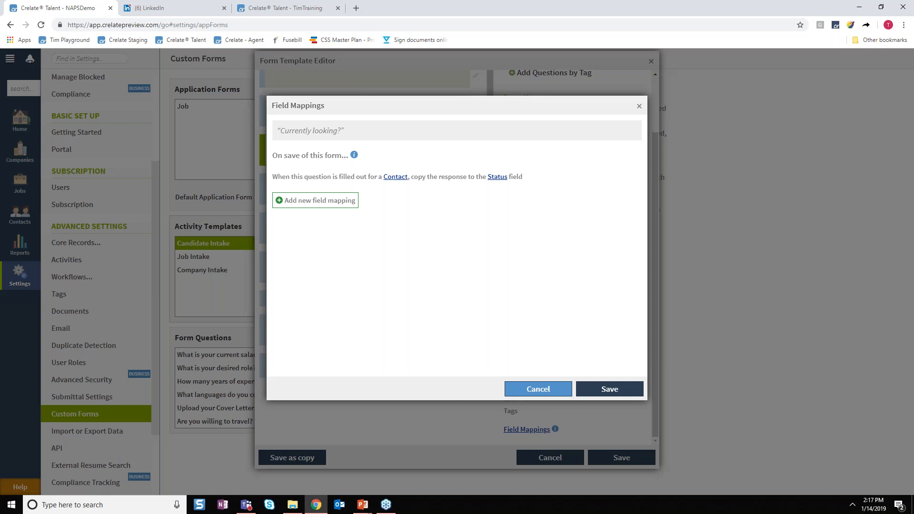
left_click(560, 388)
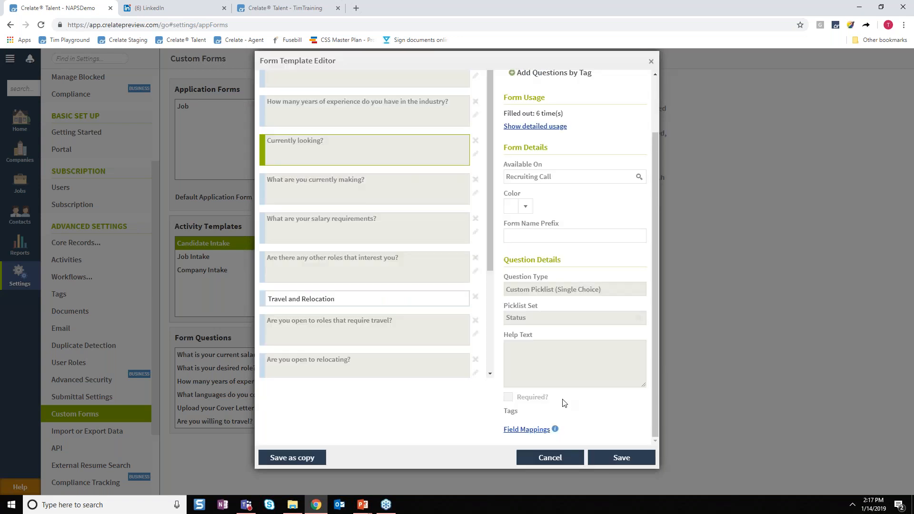
left_click(561, 457)
Step: Return to the open contact record, start logging a new recruiting call and look through its intake form questions
left_click(19, 214)
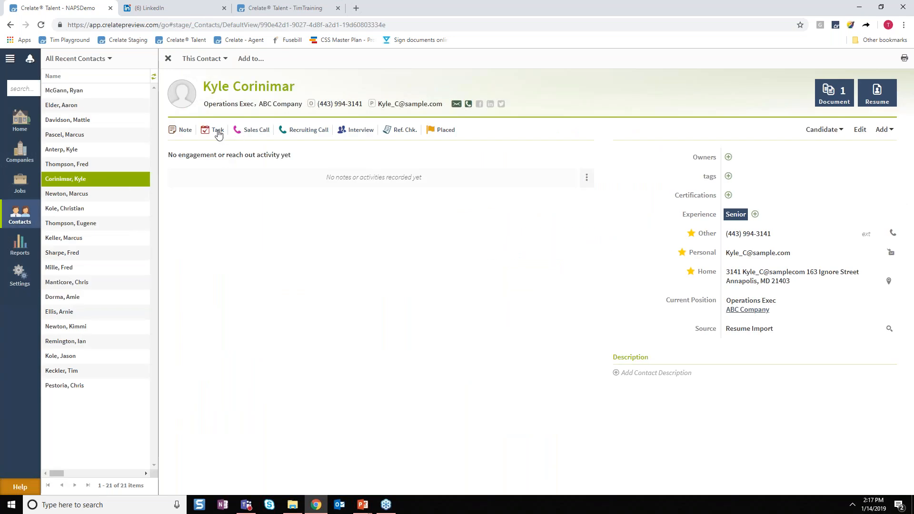
left_click(308, 130)
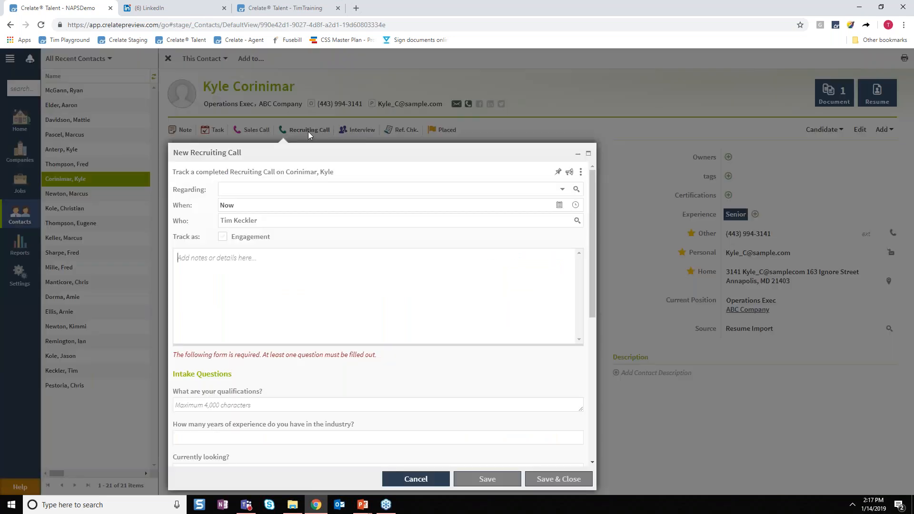
scroll(422, 373, "down", 6)
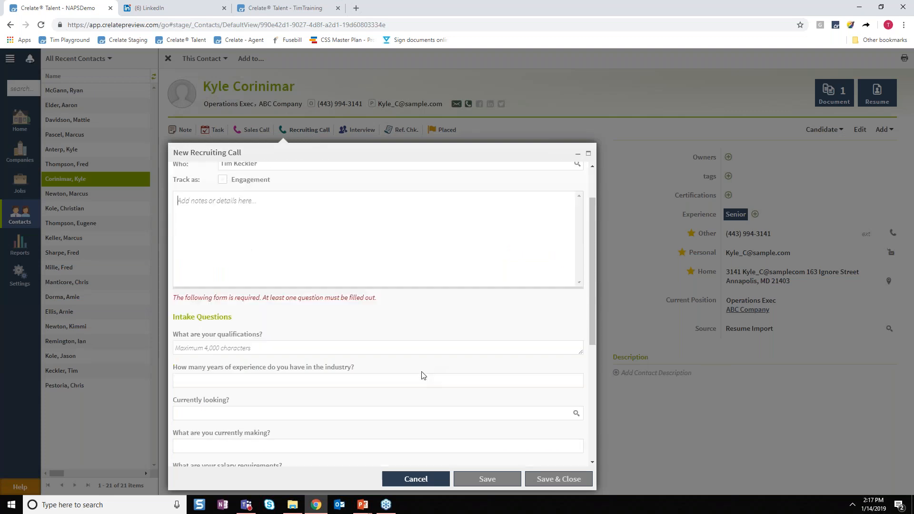
scroll(455, 392, "down", 1)
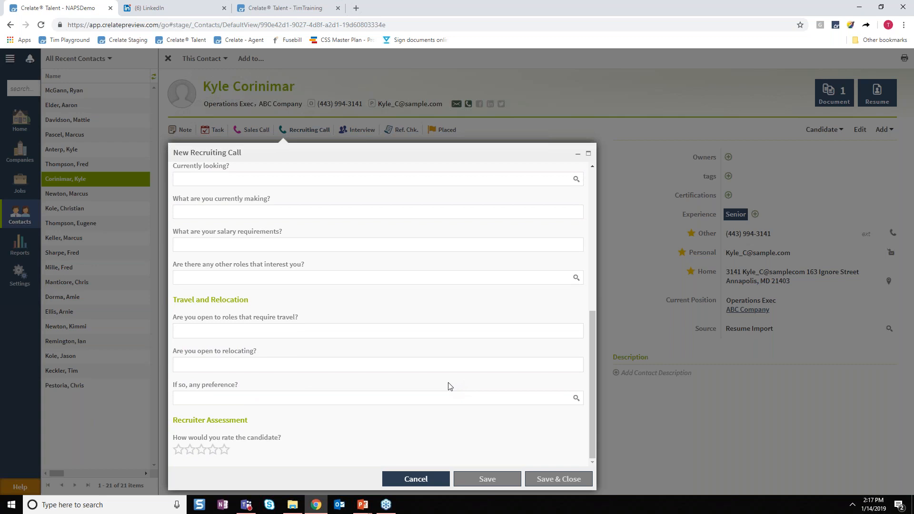
scroll(445, 380, "up", 5)
Step: Answer the qualifications question with "Great guy" and set the years of industry experience to 10
left_click(251, 351)
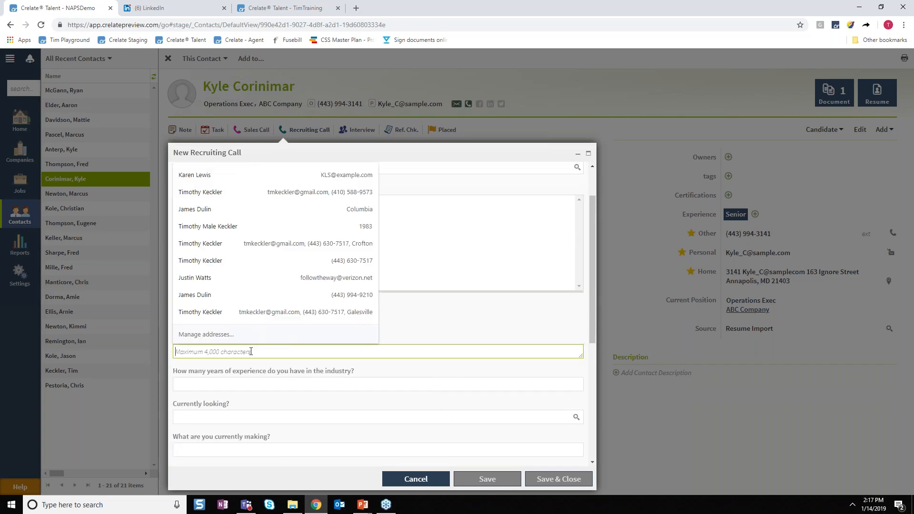
left_click(358, 355)
left_click(353, 354)
type("Great guy")
key("Tab")
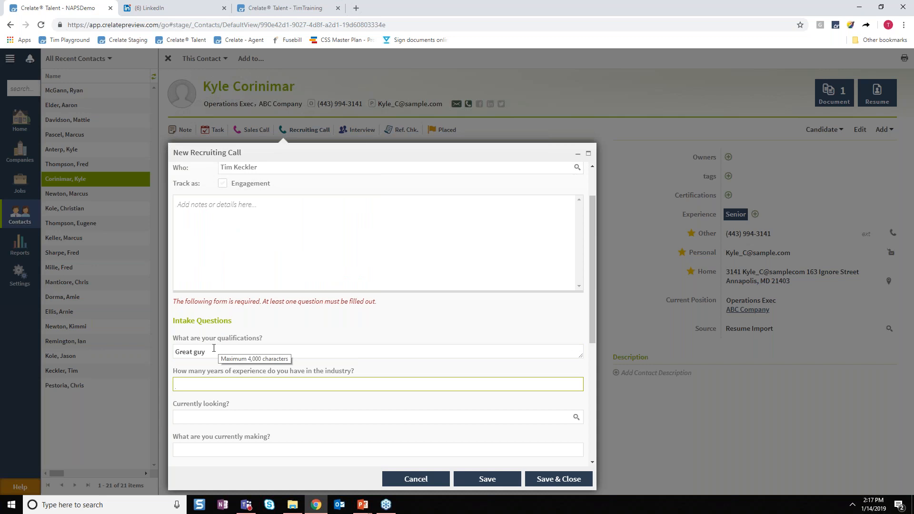
left_click(270, 379)
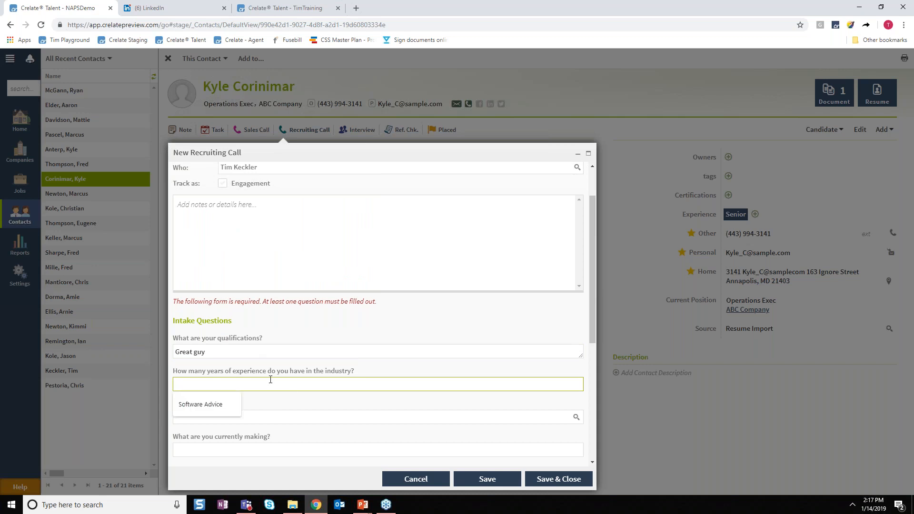
type("10")
key("Tab")
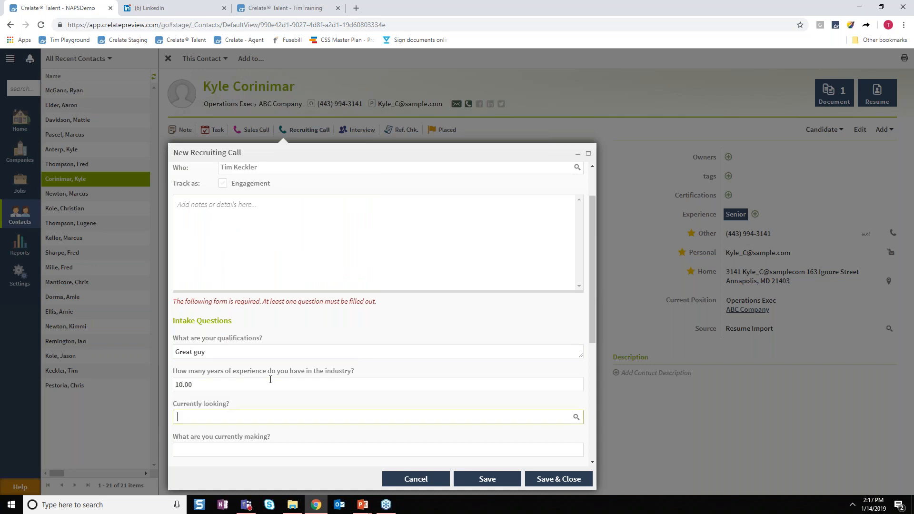
Step: Answer the "Currently looking?" question with Available/Seeking
left_click(576, 417)
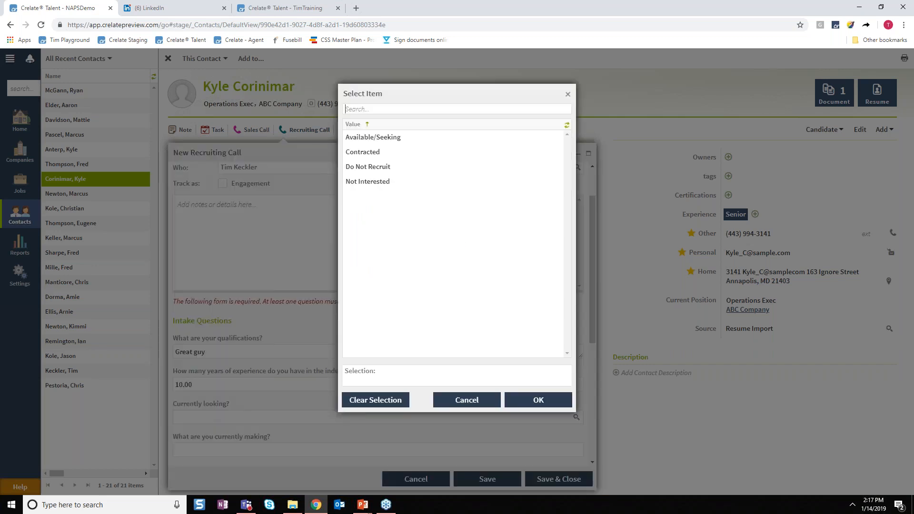
left_click(358, 141)
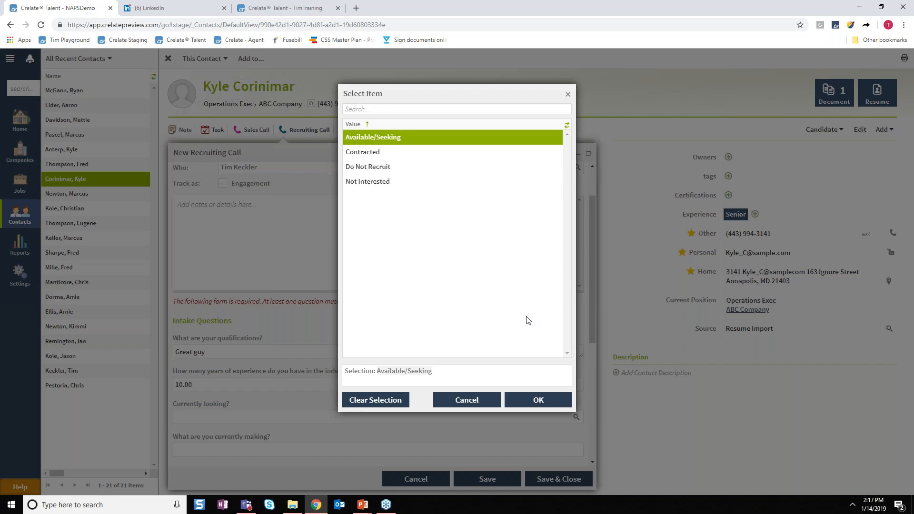
left_click(535, 400)
Step: Enter $98,000 as what the candidate is currently making and $125,000 as the salary requirement
scroll(371, 425, "down", 3)
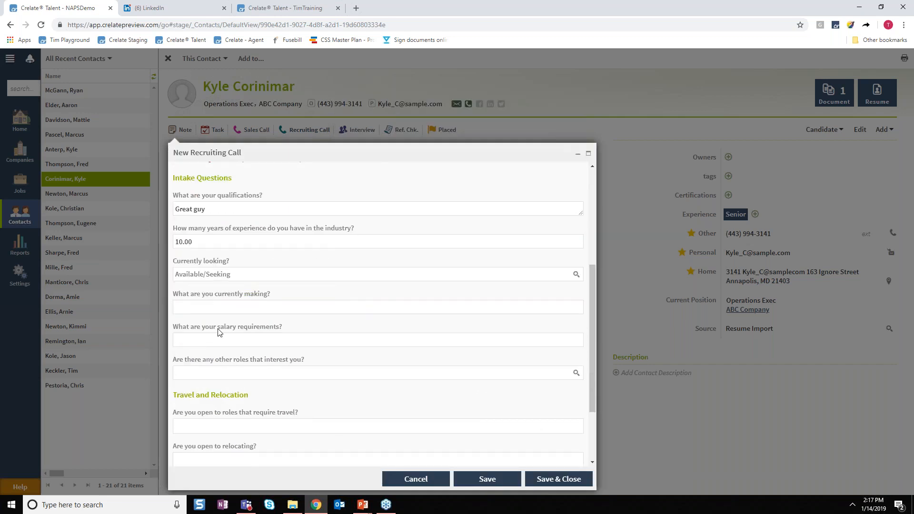
left_click(433, 312)
type("98k")
key("Tab")
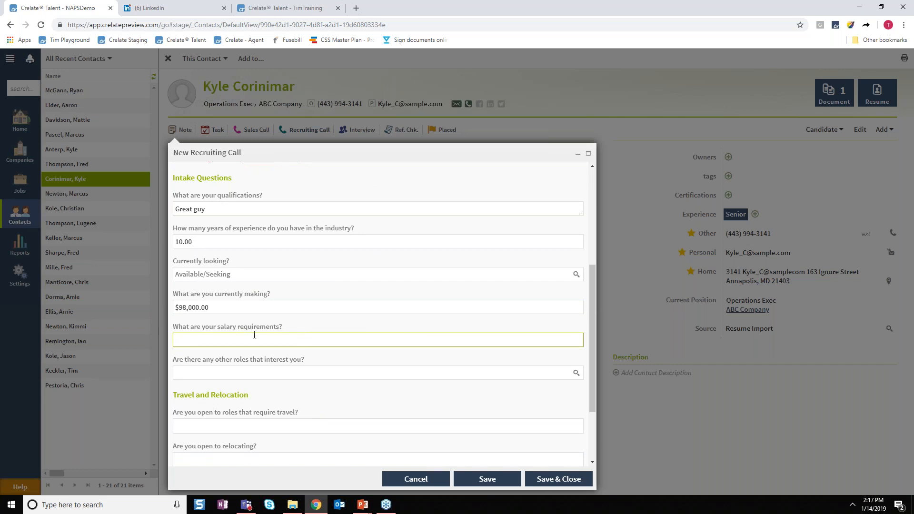
type("125,000.00")
key("Tab")
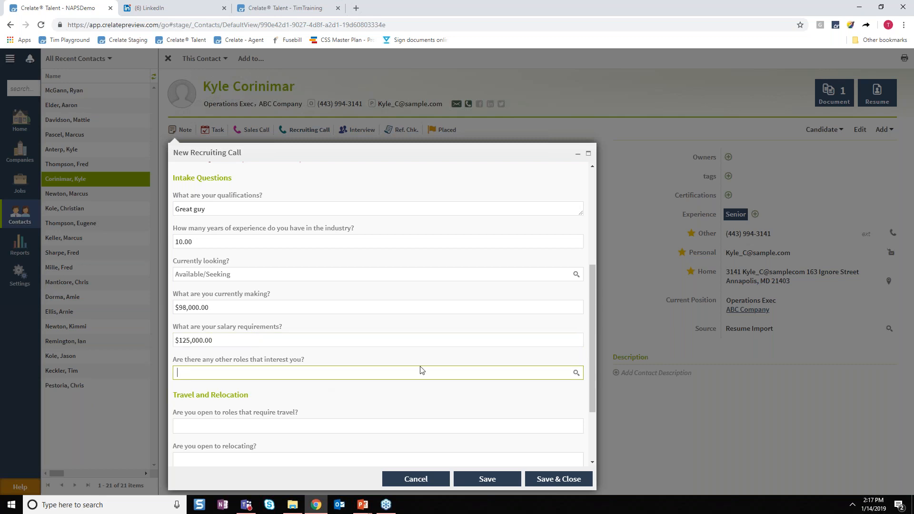
Step: Select CS Developer, SS Developer and Tester as the other roles that interest the candidate
left_click(576, 373)
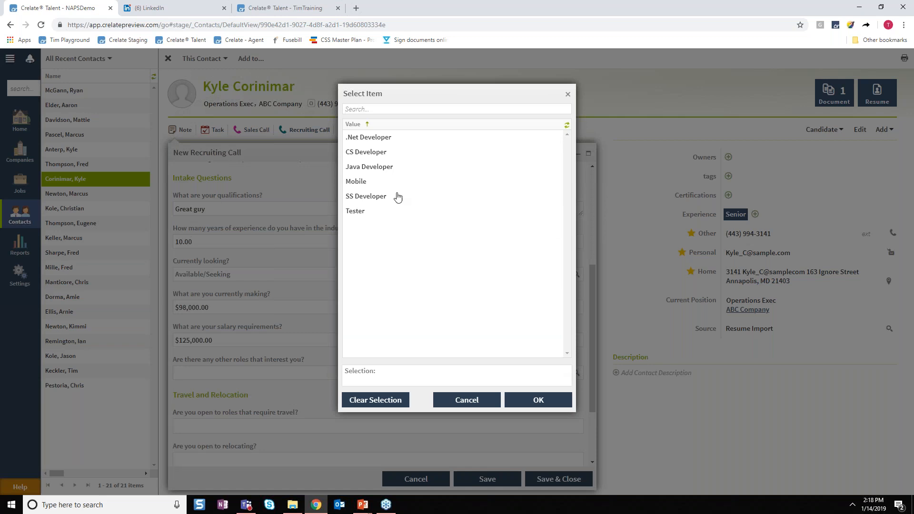
left_click(371, 152)
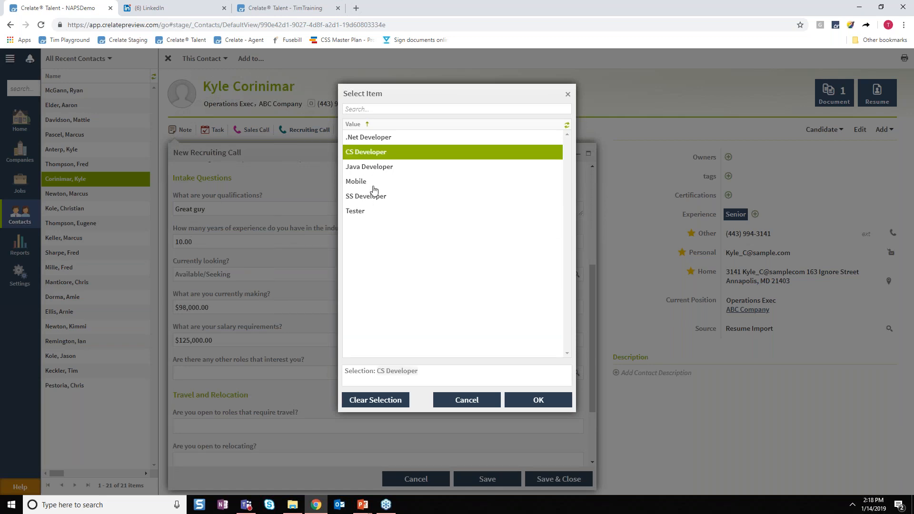
left_click(372, 197)
left_click(373, 211)
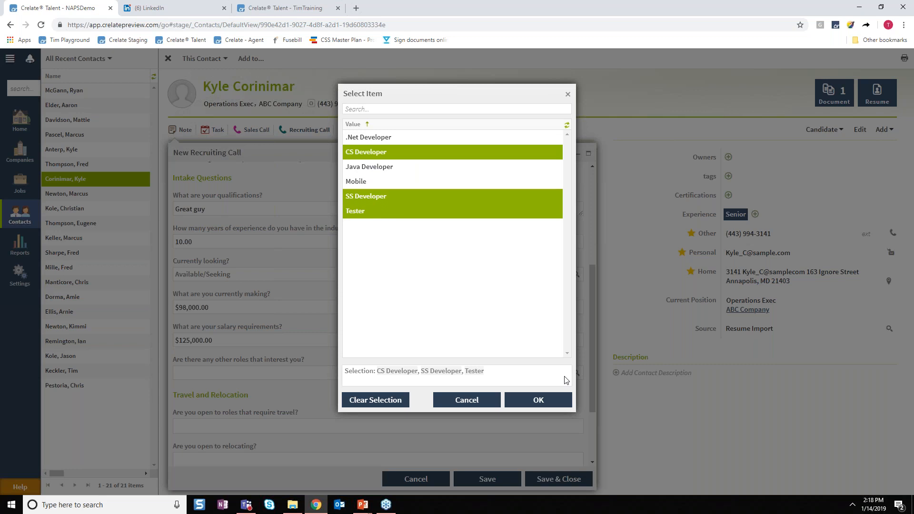
left_click(538, 400)
Step: Answer Yes to both the travel and the relocation questions
scroll(485, 422, "down", 2)
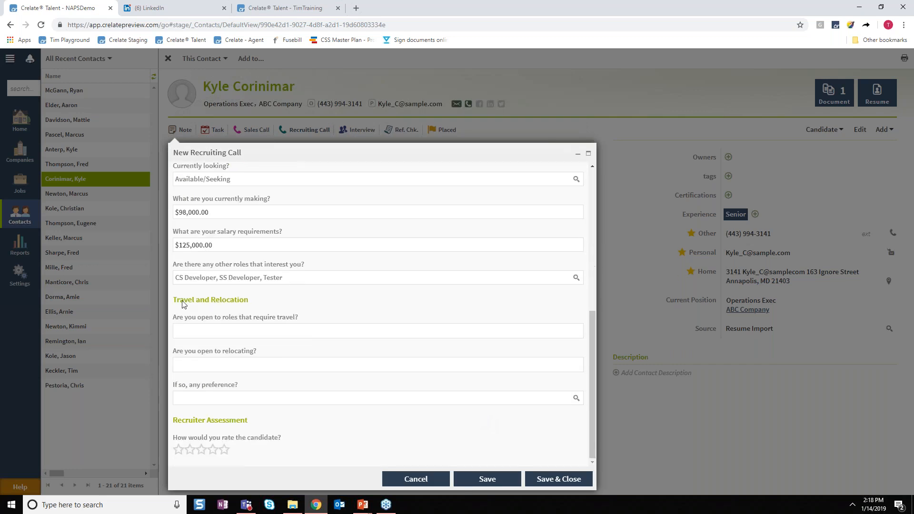
left_click(217, 333)
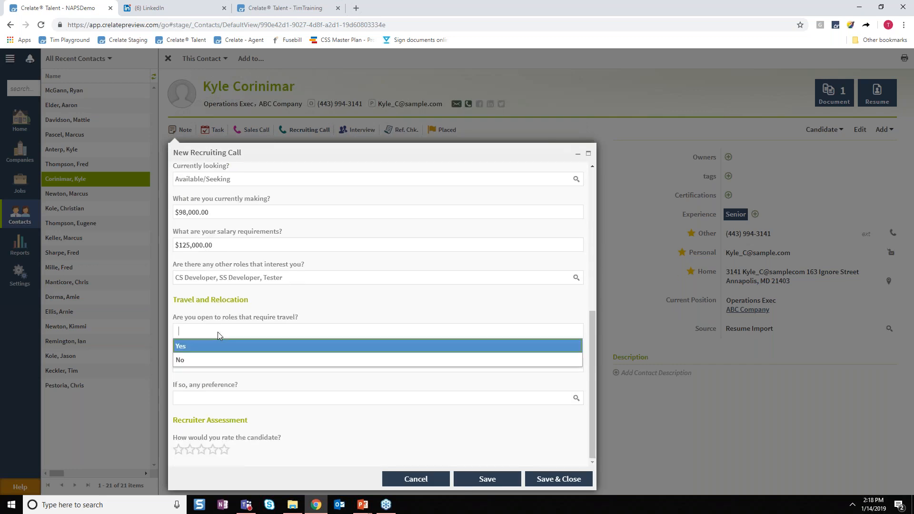
left_click(217, 348)
left_click(215, 370)
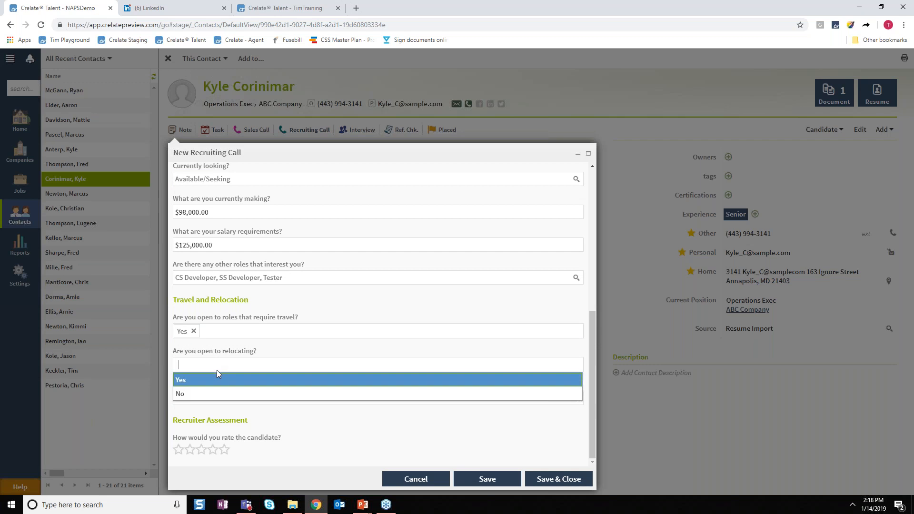
left_click(210, 378)
Step: Set the relocation preference to NJ, NY and PA
left_click(202, 403)
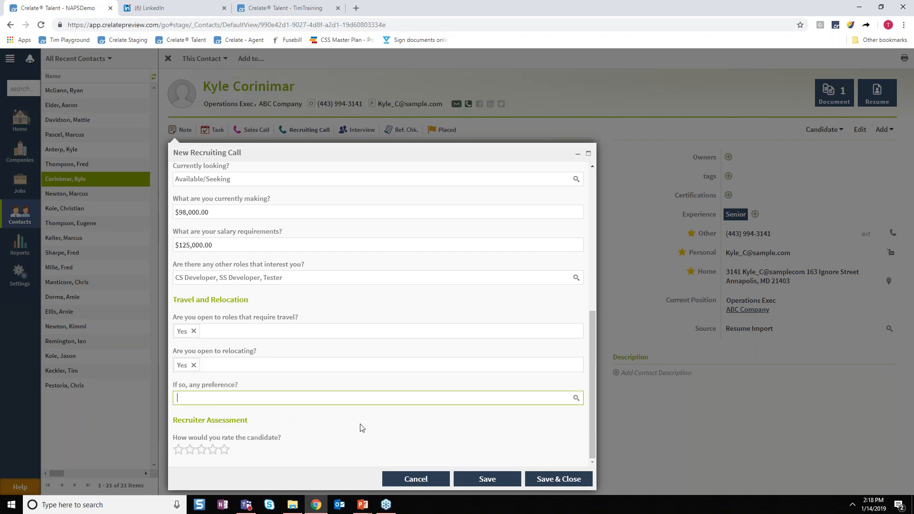
left_click(576, 397)
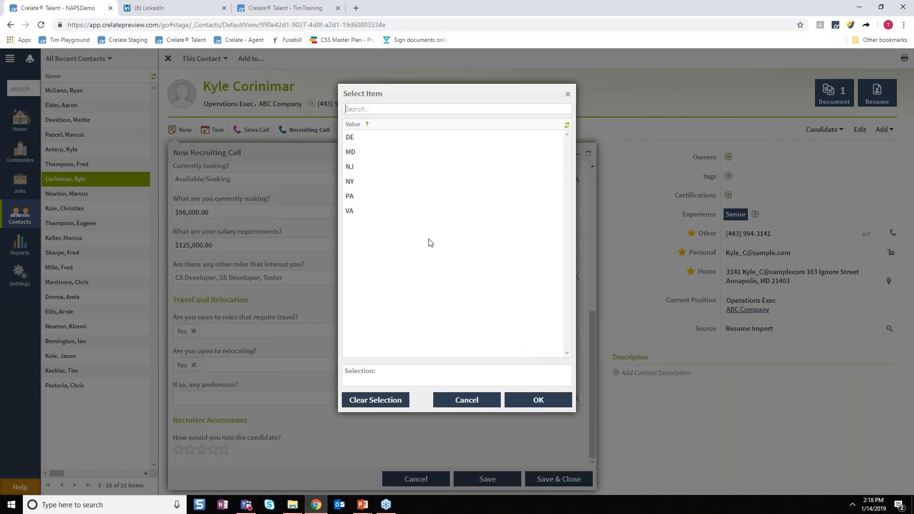
left_click(360, 168)
left_click(371, 187)
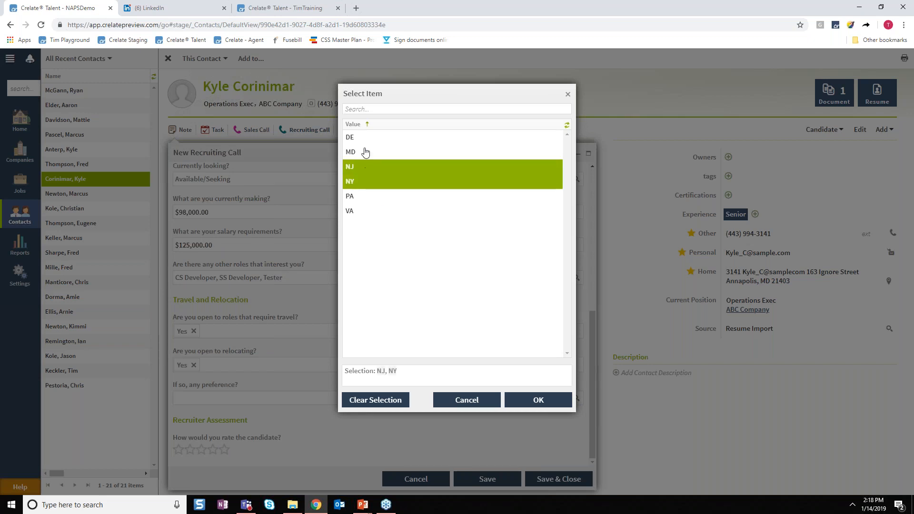
left_click(359, 196)
left_click(534, 399)
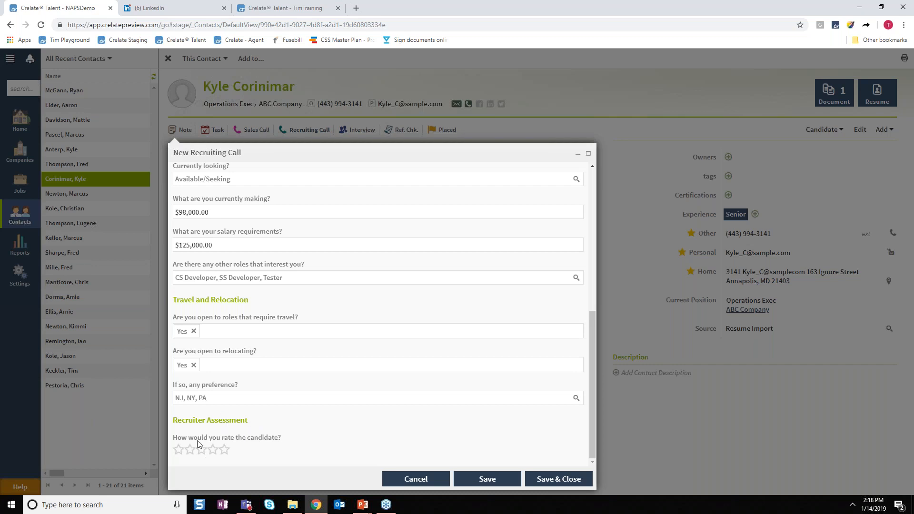
Step: Rate the candidate five stars, then save and close the recruiting call
left_click(224, 450)
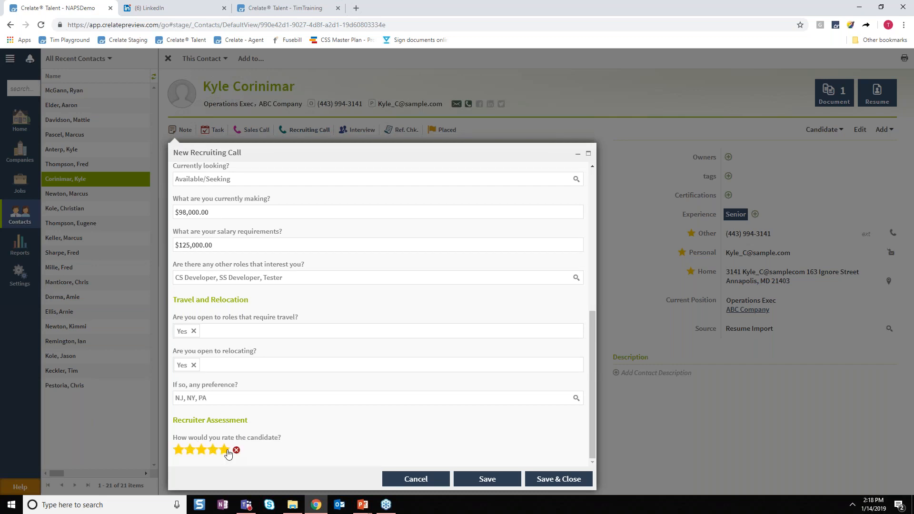
left_click(566, 483)
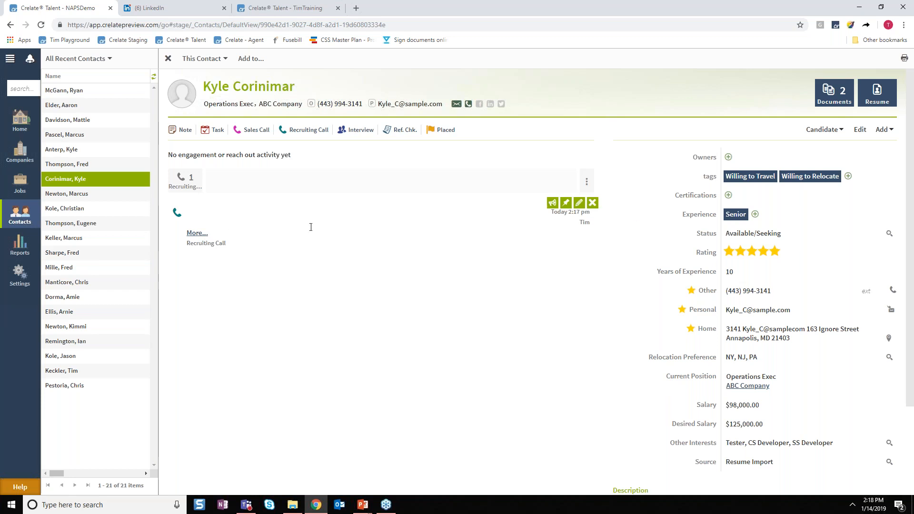
Step: Expand the logged recruiting call on the contact and read through its intake answers
left_click(197, 233)
scroll(297, 305, "down", 3)
scroll(255, 357, "down", 1)
scroll(262, 350, "up", 4)
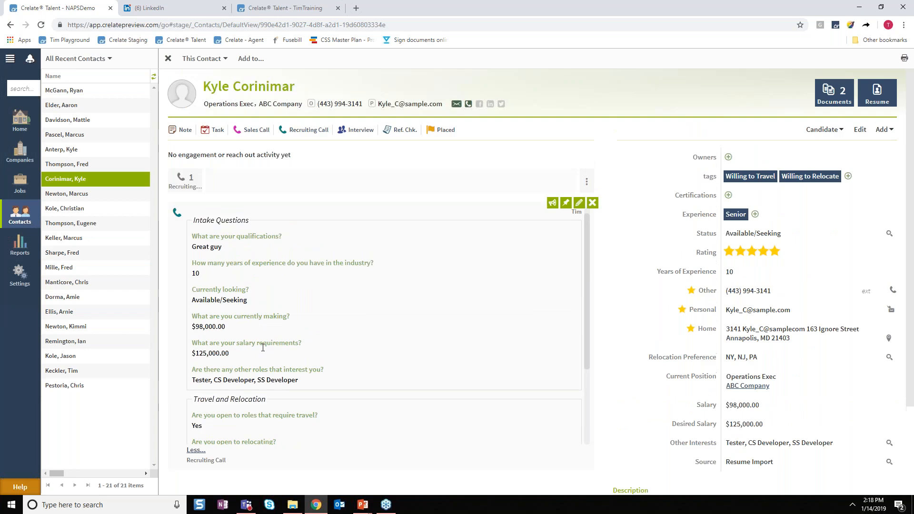
Step: View the Candidate Intake recruiting call form in the contact's documents and close it
left_click(834, 93)
left_click(766, 210)
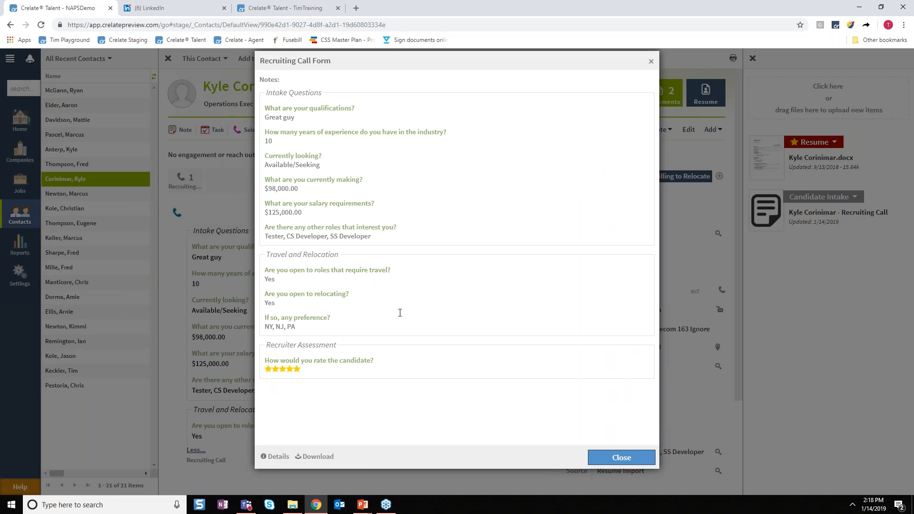
left_click(607, 456)
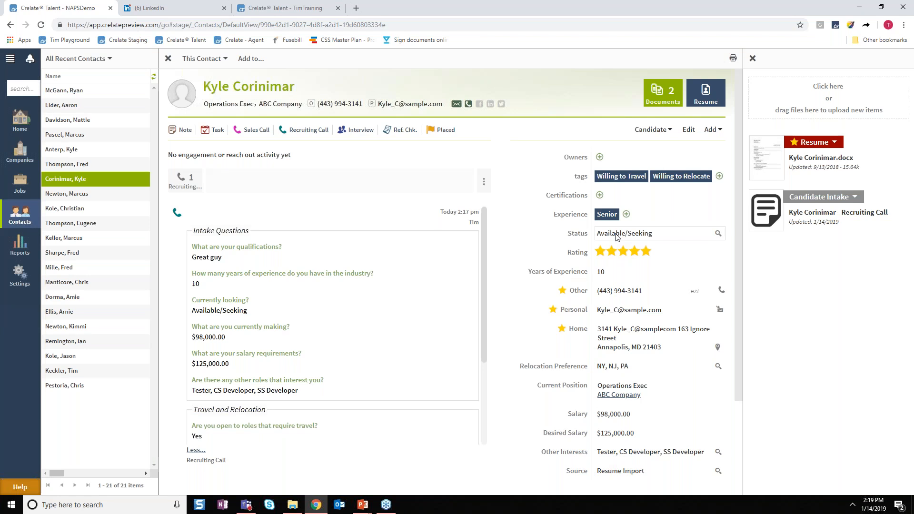
Step: Compare the contact's mapped fields and description with the intake answers, then close the documents and the contact record
mouse_move(458, 217)
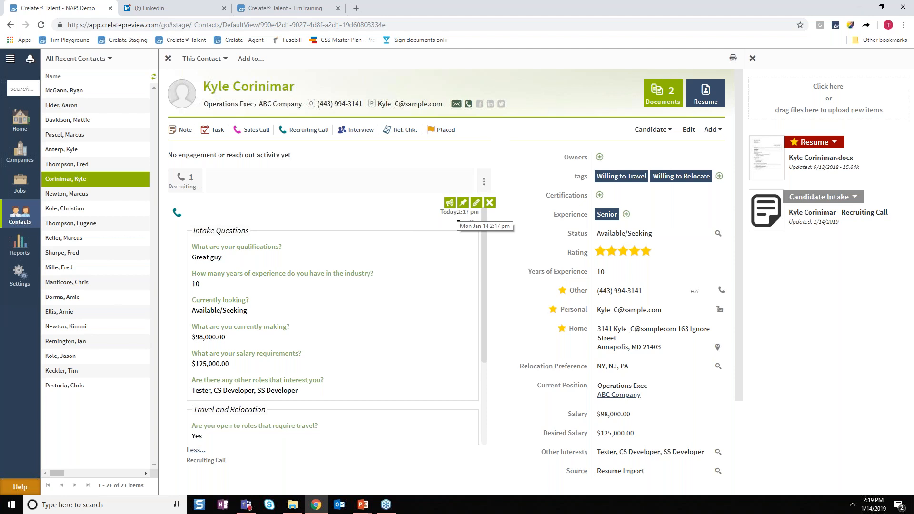
mouse_move(599, 258)
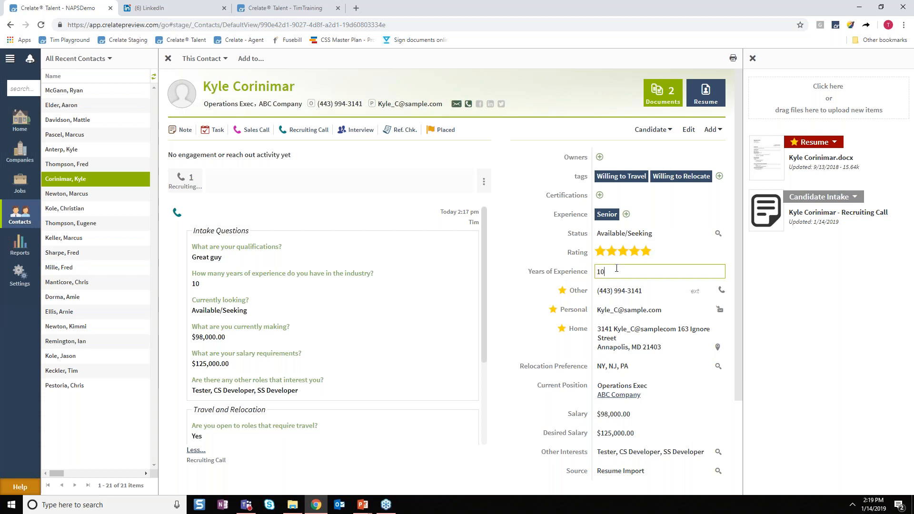
right_click(617, 268)
scroll(624, 285, "down", 3)
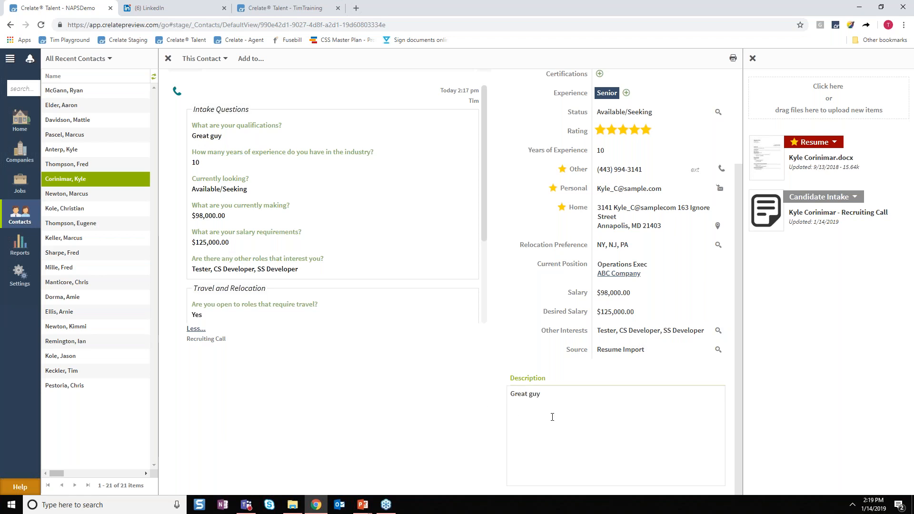
scroll(552, 417, "up", 3)
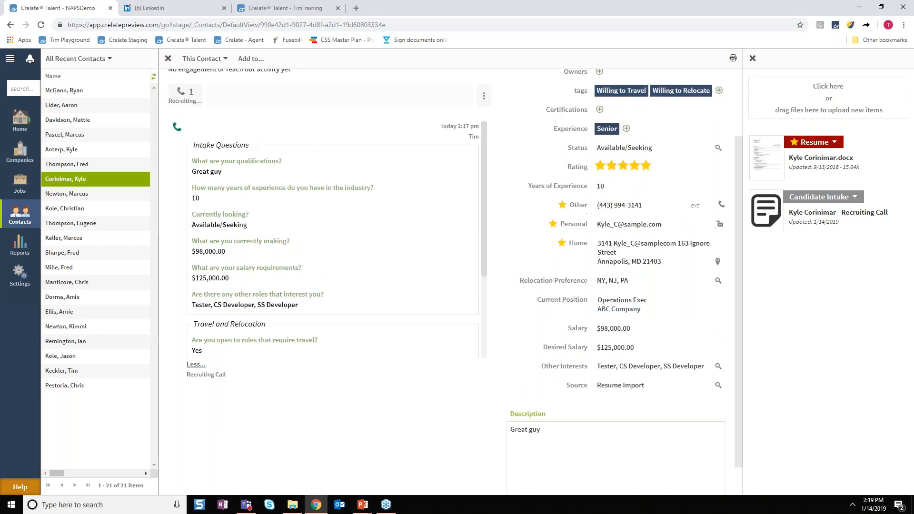
left_click(753, 59)
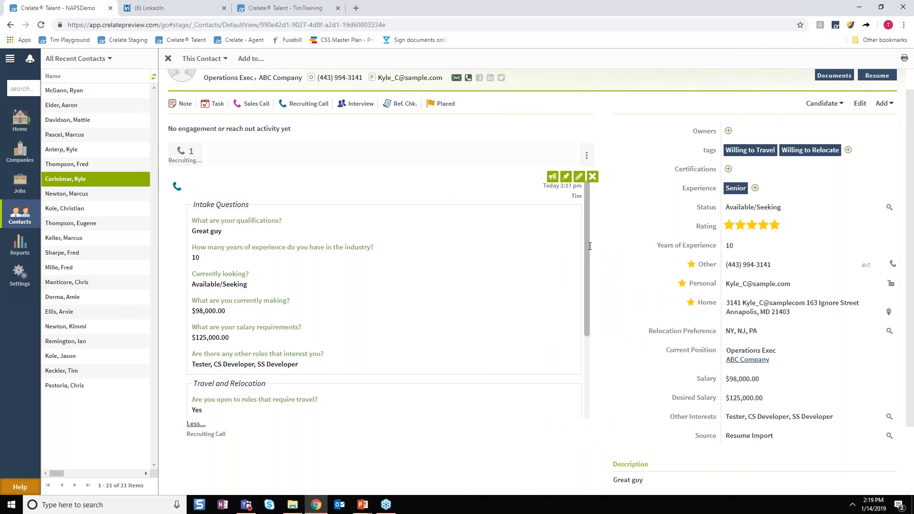
left_click(168, 58)
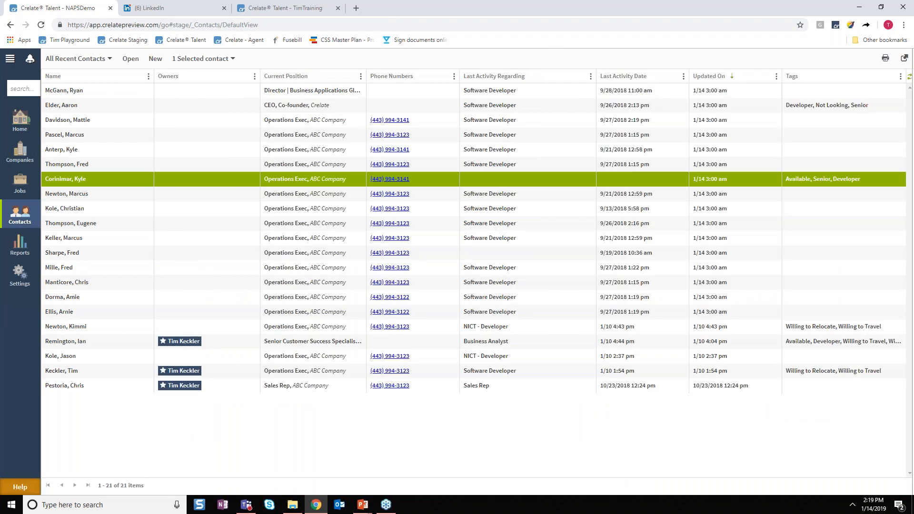
Step: Add the Rating column to the All Recent Contacts view, place it directly after Name and save the view
left_click(866, 57)
left_click(296, 77)
mouse_move(323, 91)
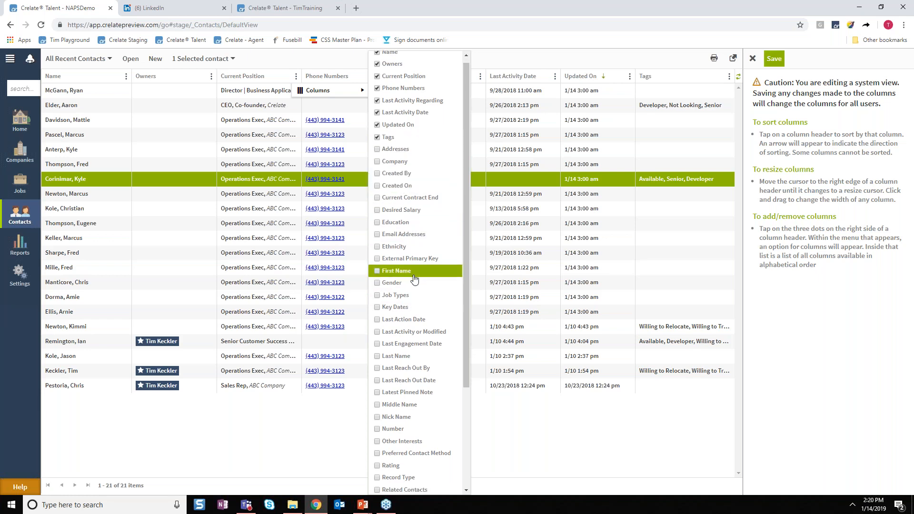
scroll(395, 285, "down", 2)
left_click(401, 378)
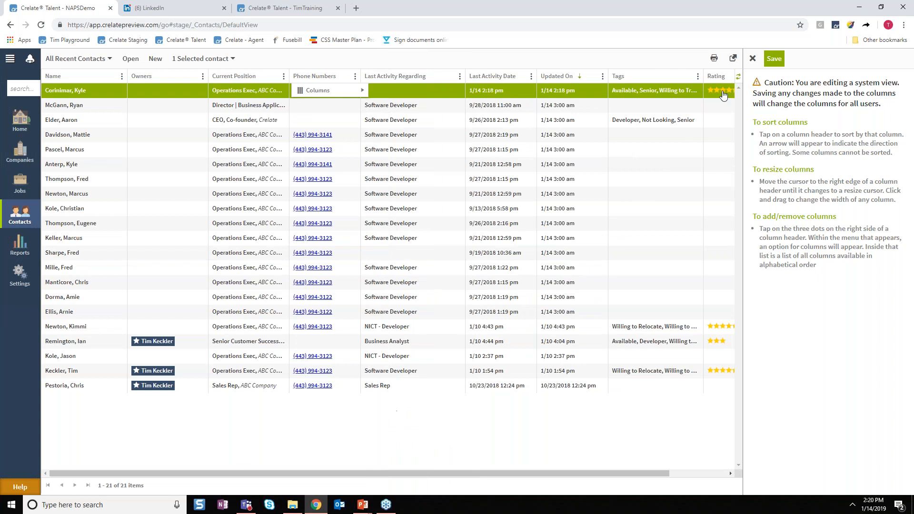
left_click_drag(656, 76, 76, 77)
left_click(774, 58)
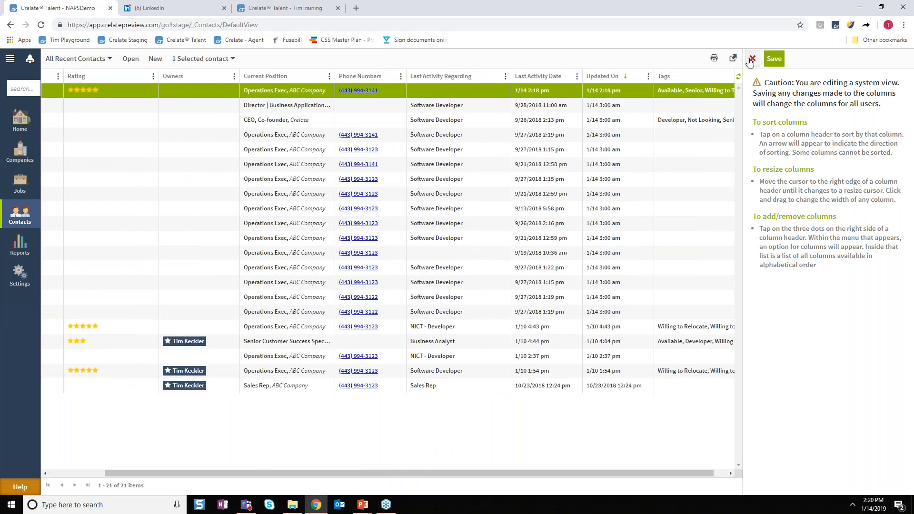
Step: Sort the contacts by rating with the highest first, then open the record of the first contact in the list
left_click(194, 76)
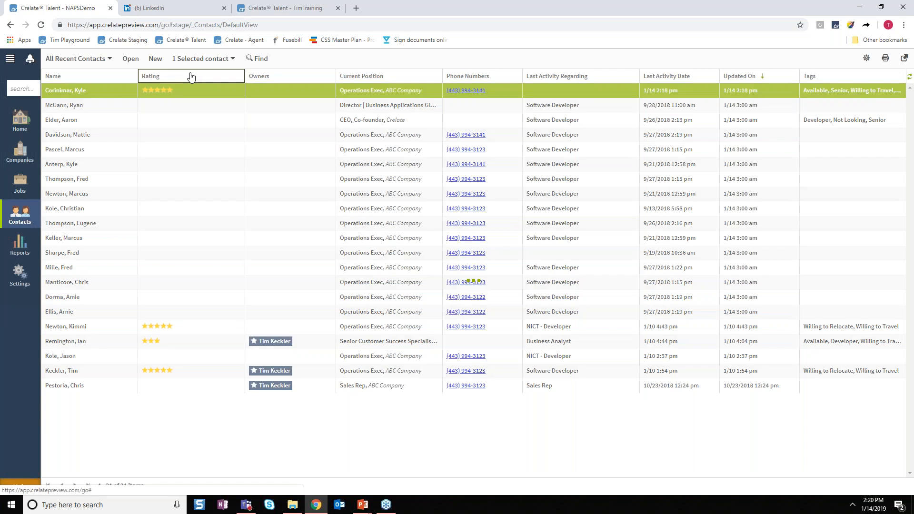
left_click(176, 76)
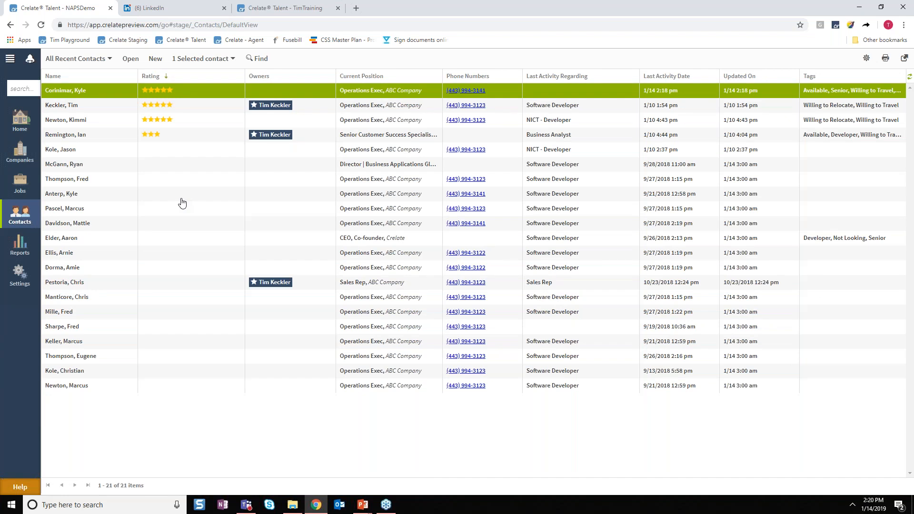
left_click(101, 105)
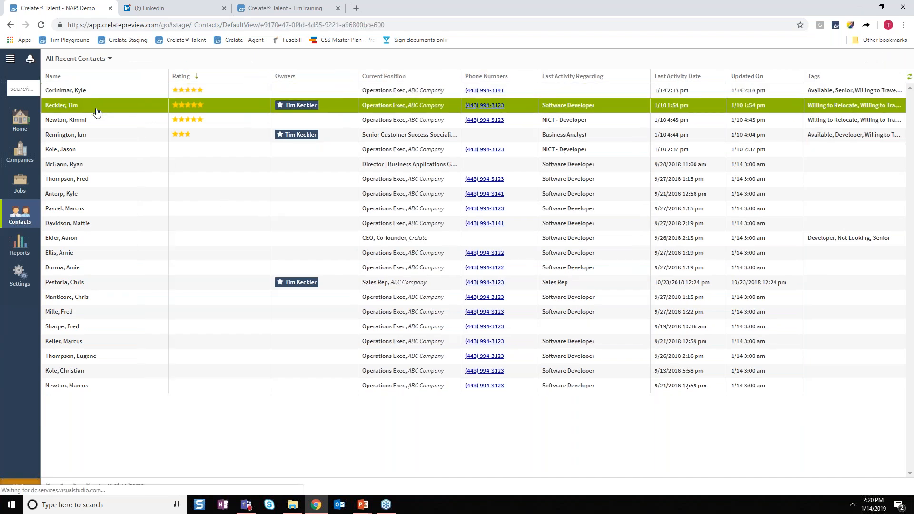
left_click(97, 93)
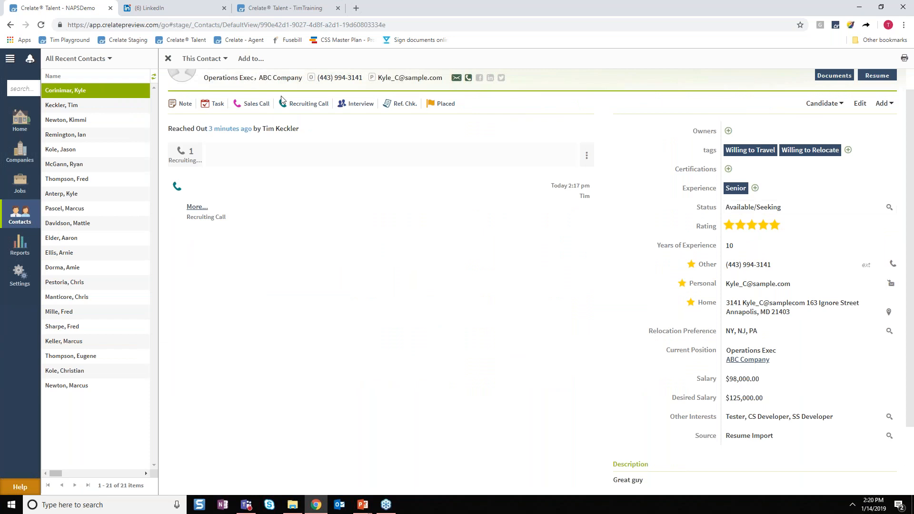
Step: Start a new recruiting call on the contact, entering current pay of $150,000 and a salary requirement of $175,000
scroll(291, 149, "up", 1)
left_click(297, 131)
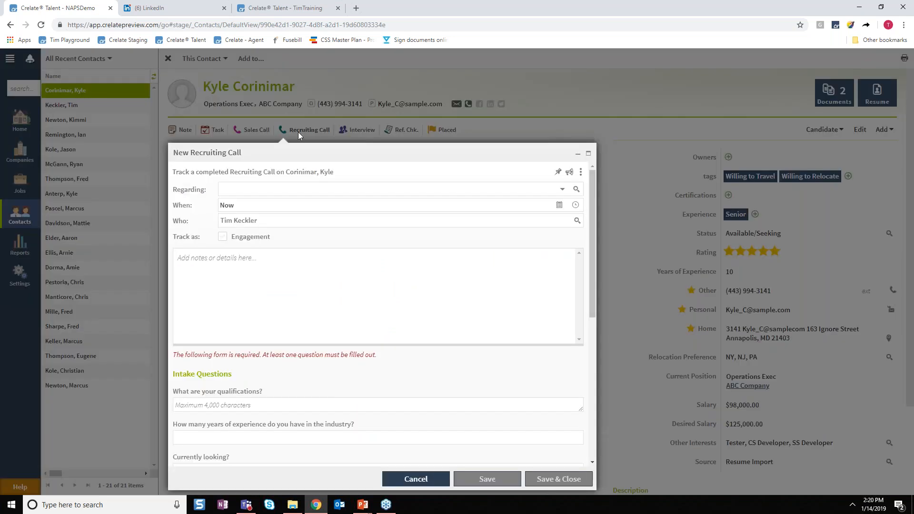
scroll(237, 317, "down", 2)
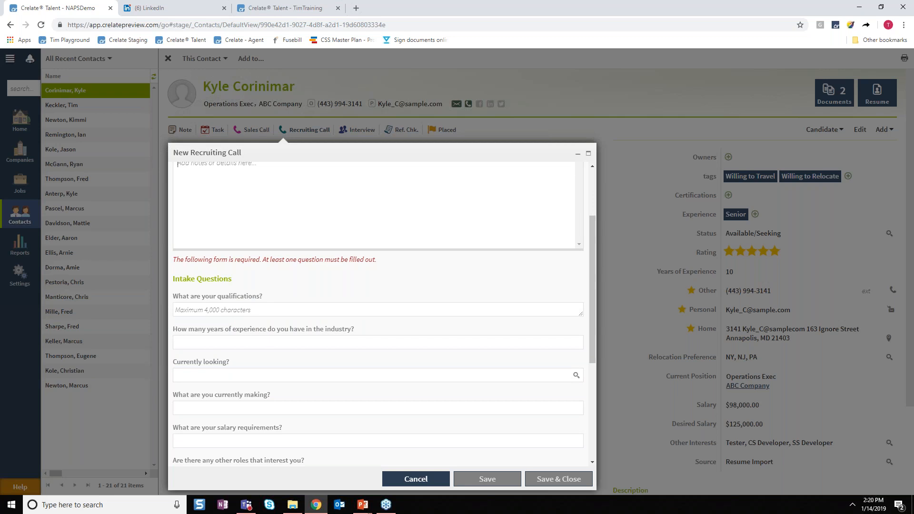
scroll(238, 323, "down", 3)
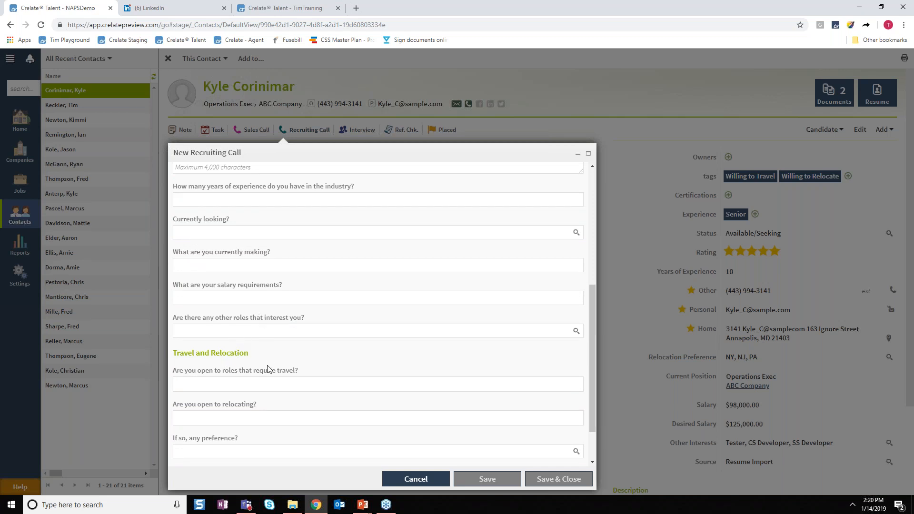
left_click(229, 266)
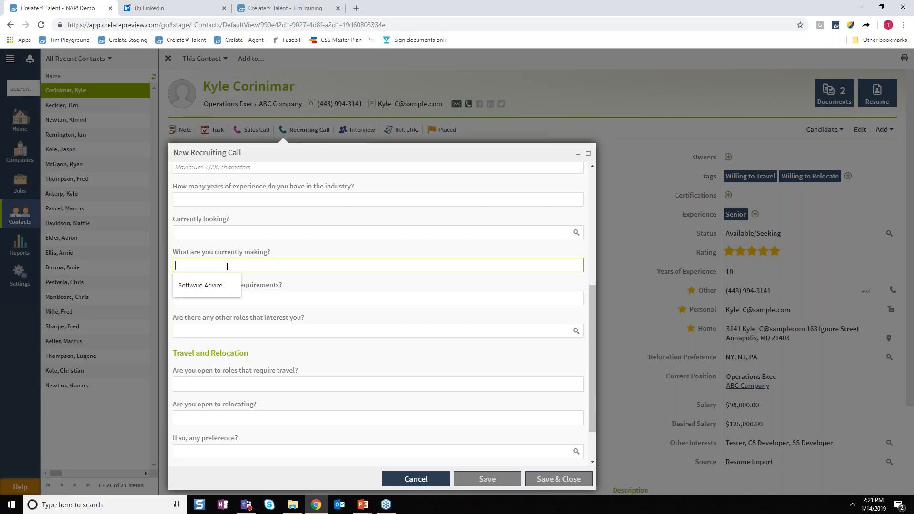
type("150000")
key("Tab")
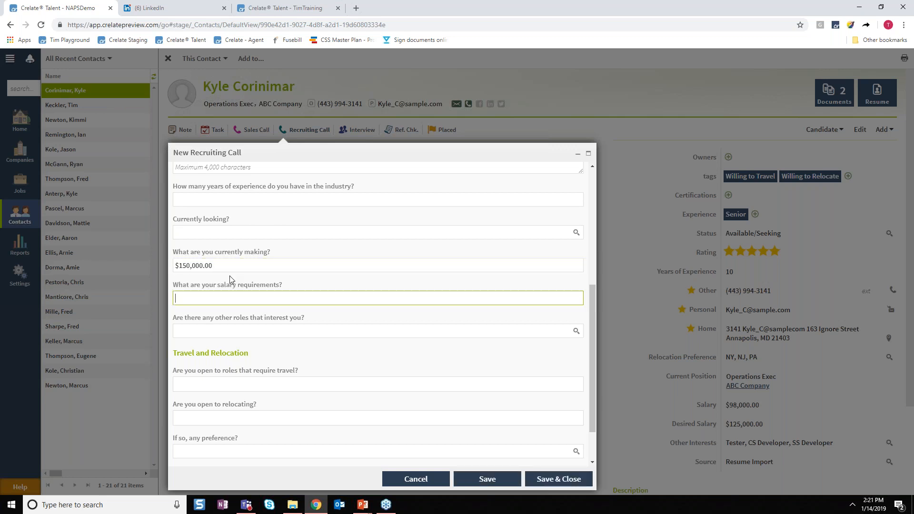
type("1")
type("75,000")
key("Tab")
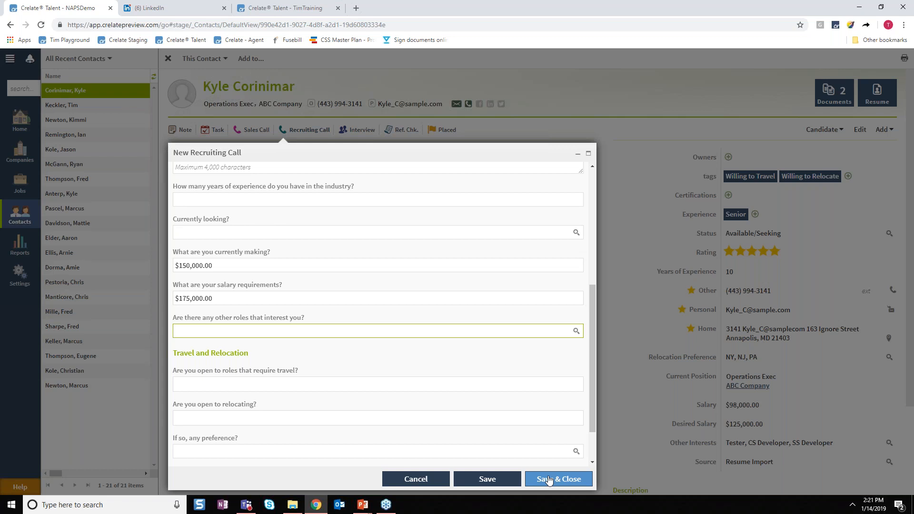
Step: Save and close the recruiting call, map both the Salary and Desired Salary responses to the record, and save the changes
left_click(566, 479)
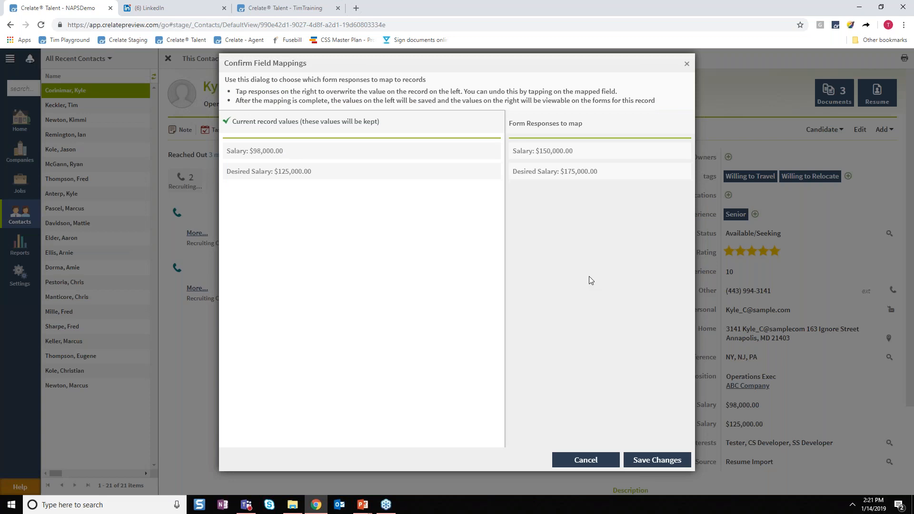
left_click(542, 152)
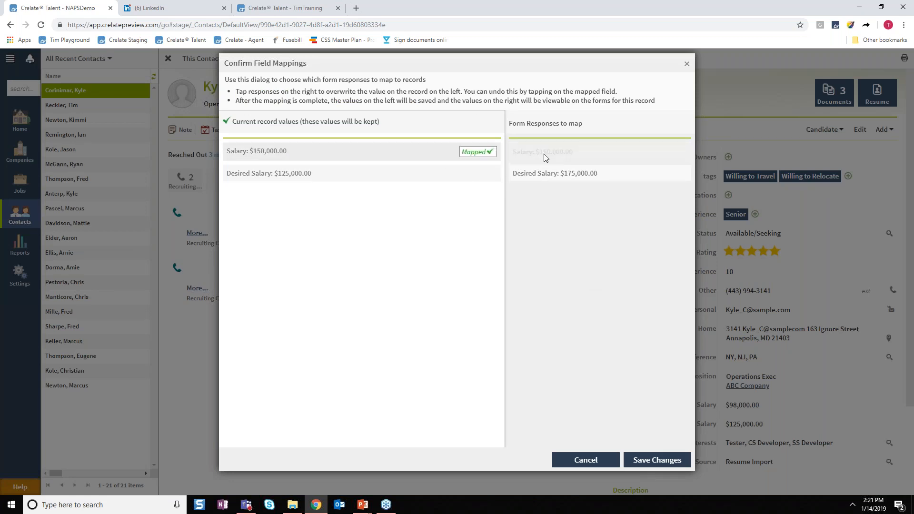
left_click(551, 174)
left_click(653, 460)
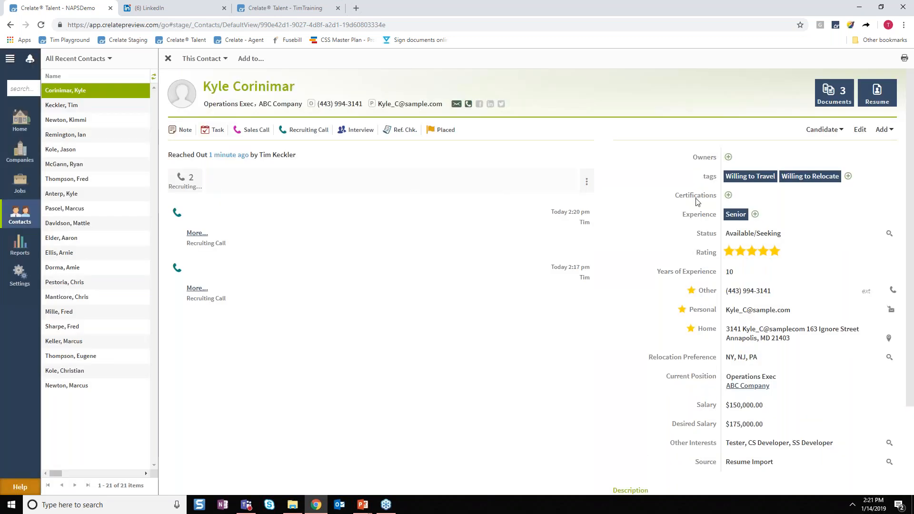
Step: Expand both logged recruiting calls and compare their intake answers, especially current pay and salary requirements
left_click(197, 233)
scroll(196, 285, "down", 2)
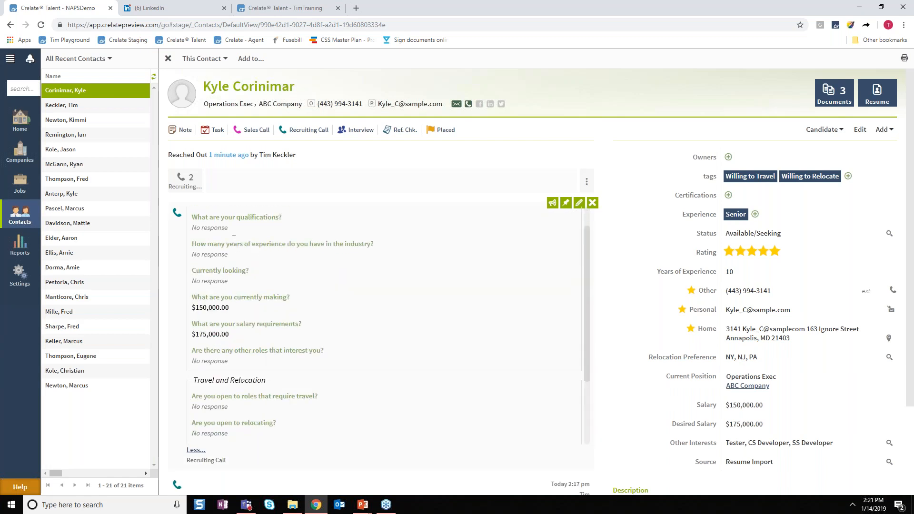
scroll(208, 243, "down", 2)
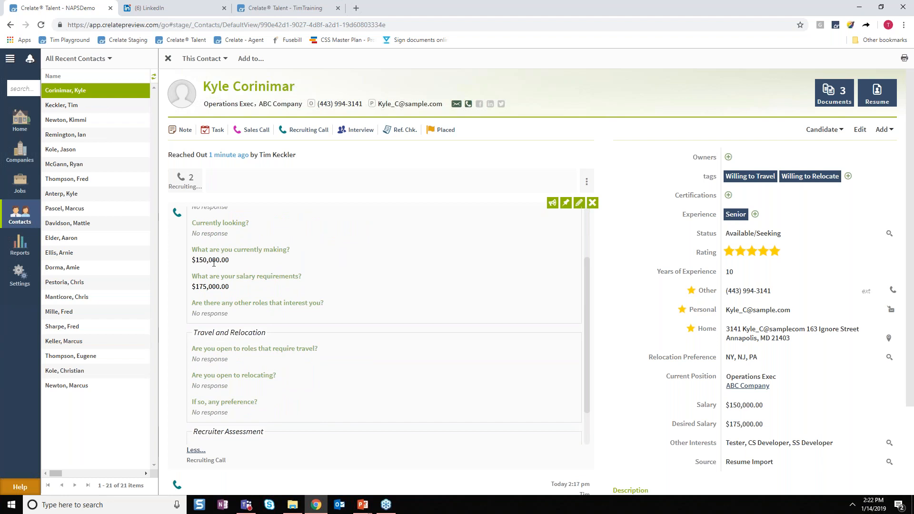
scroll(257, 390, "down", 4)
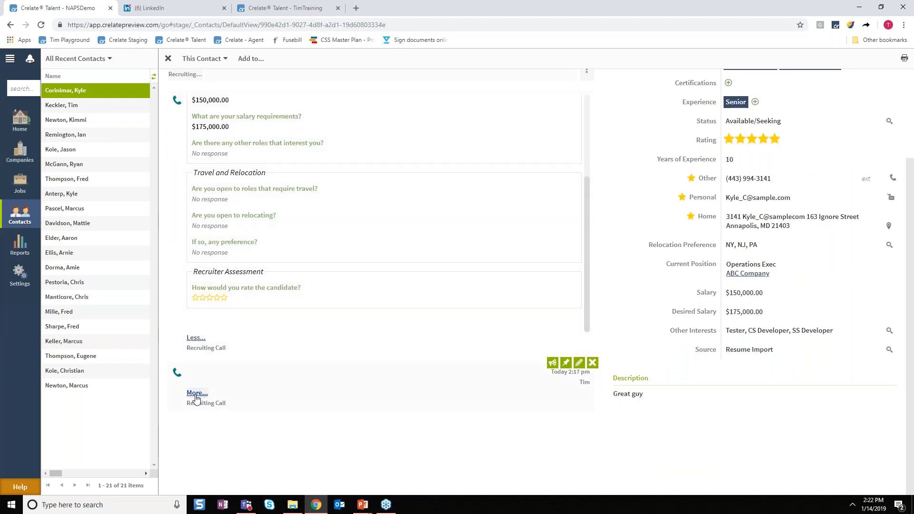
scroll(197, 397, "down", 3)
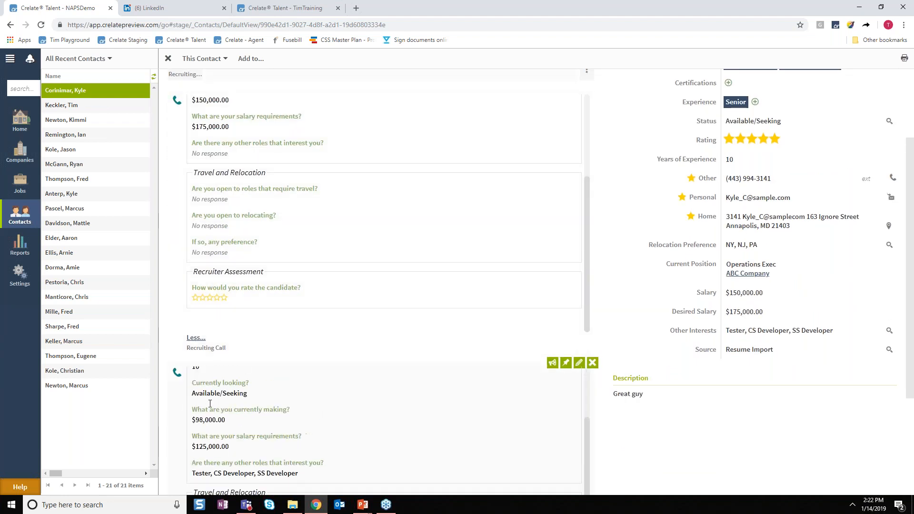
scroll(181, 410, "up", 1)
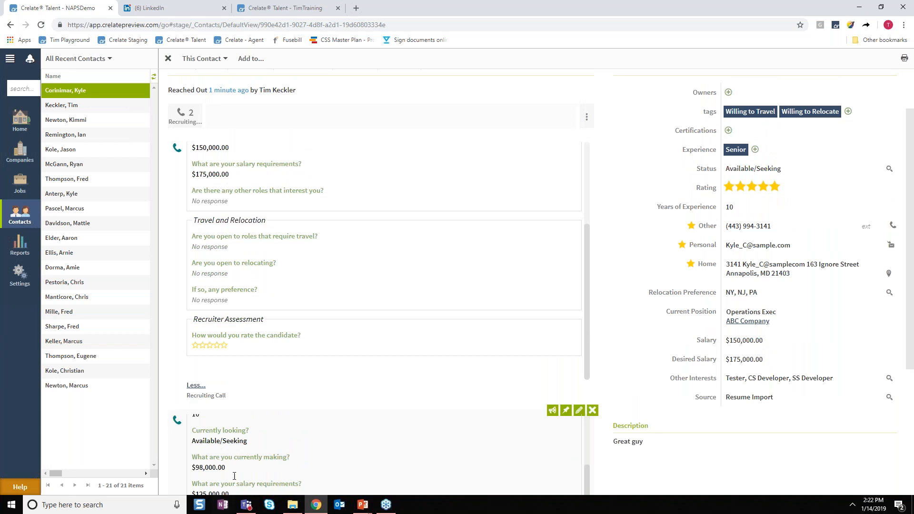
scroll(288, 452, "down", 1)
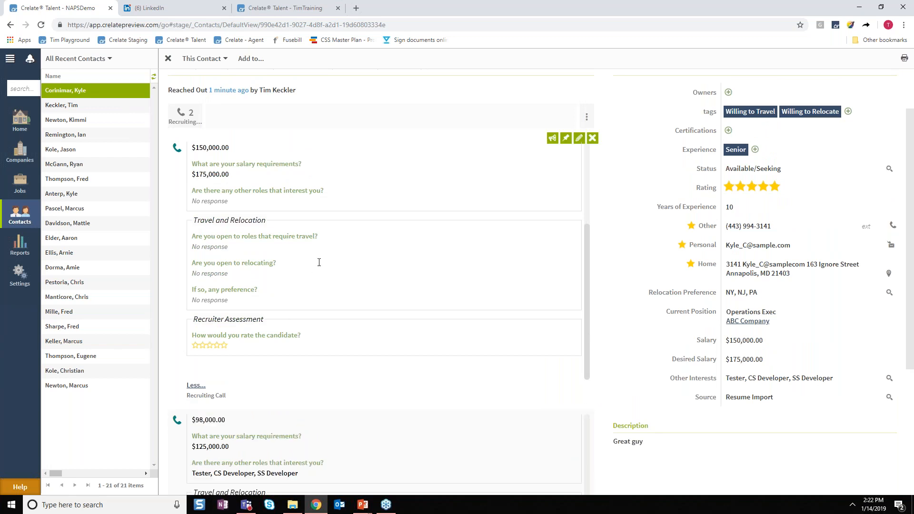
scroll(315, 297, "up", 3)
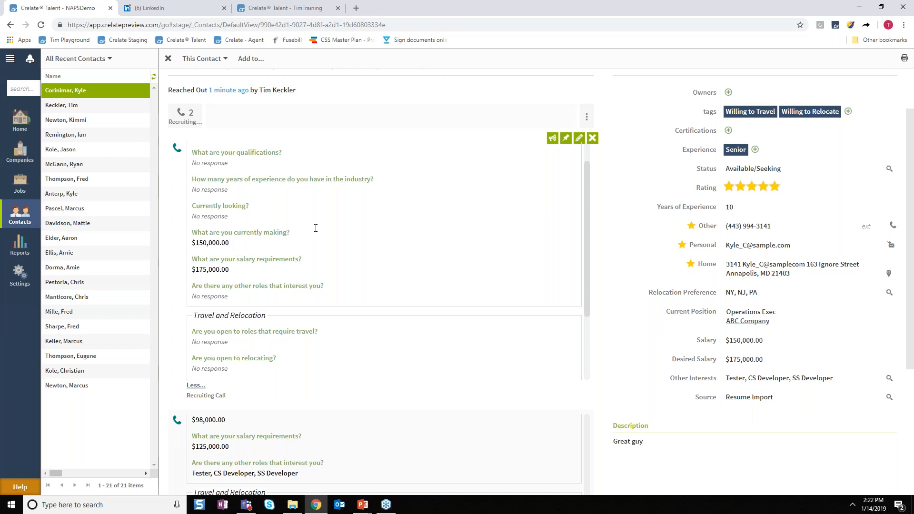
Step: Open the Business Analyst potential role among the home page's sales opportunities and start a new sales call on it
left_click(19, 119)
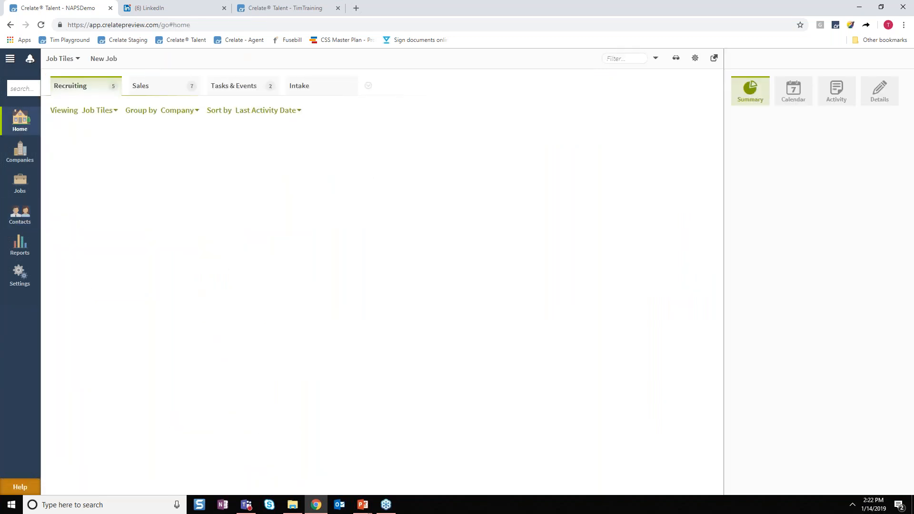
left_click(156, 87)
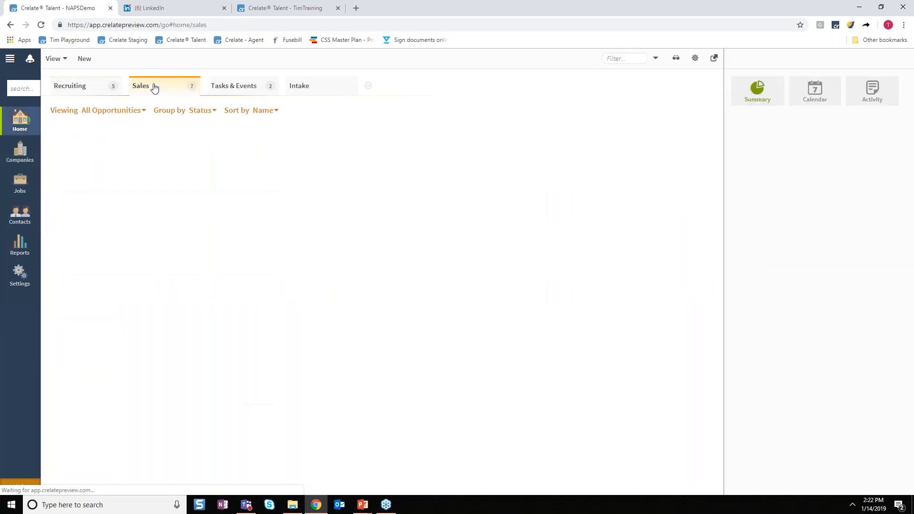
left_click(96, 213)
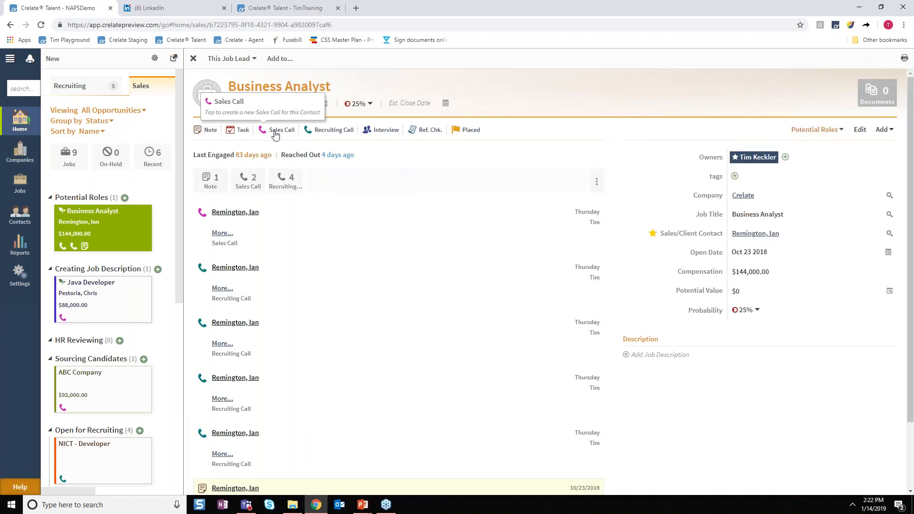
left_click(274, 132)
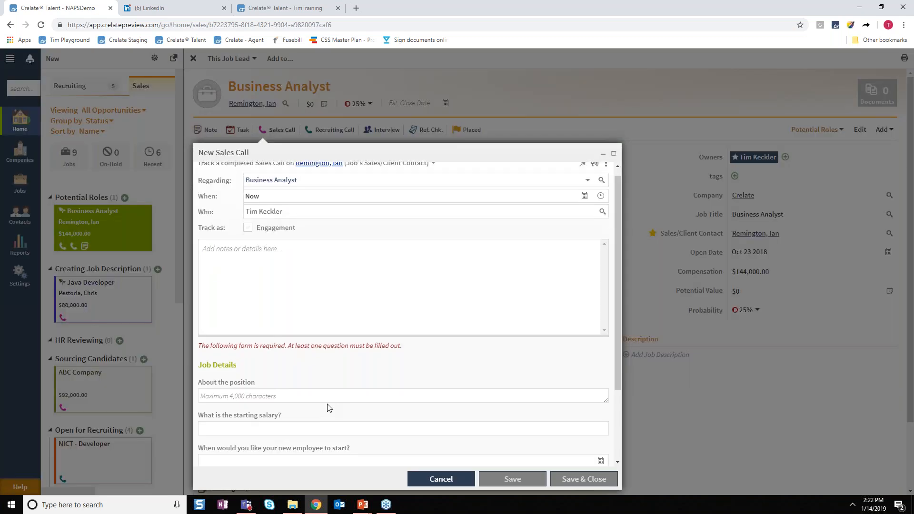
Step: Describe the position as "JD Requirements" and set the starting salary to 72k in the sales call's job details
scroll(277, 352, "down", 3)
left_click(227, 299)
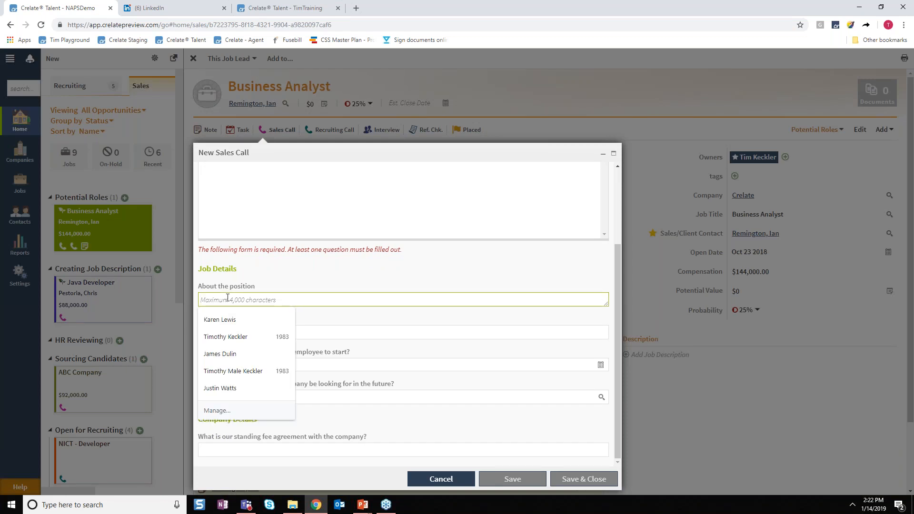
type("JD")
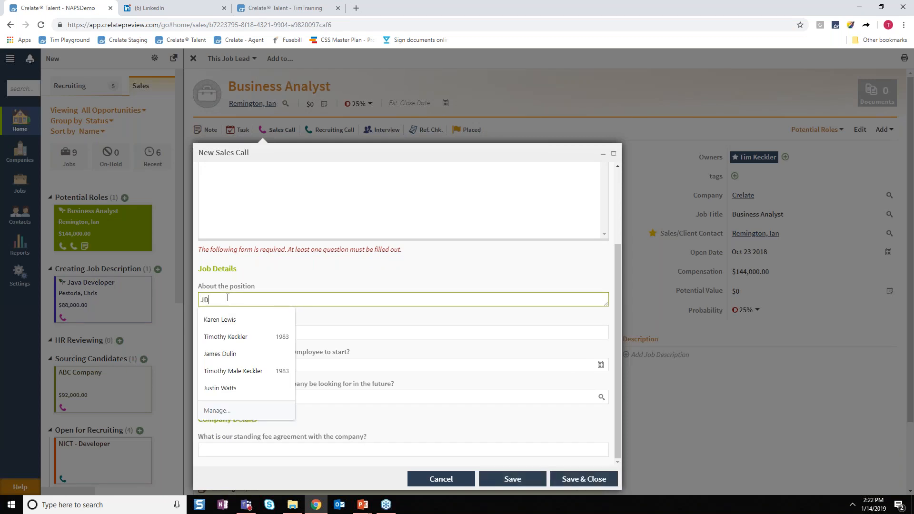
type(" Requirementsa")
key("BackSpace")
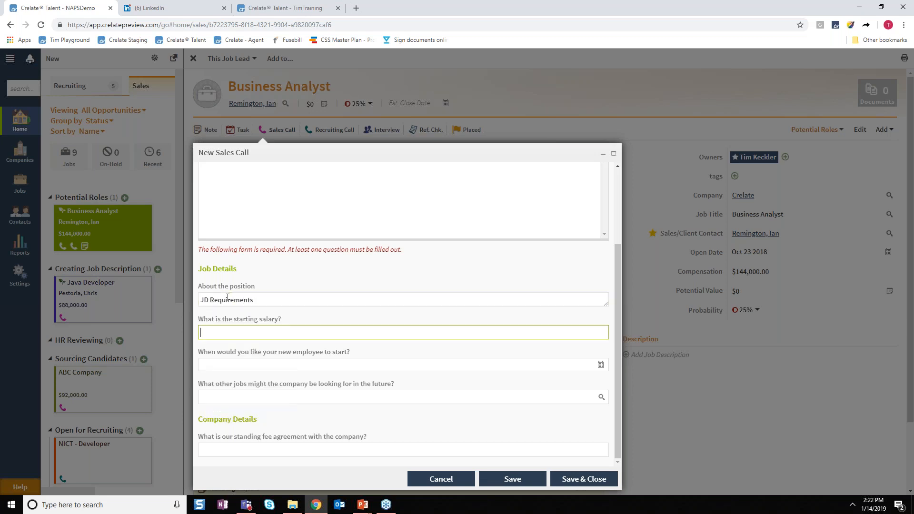
left_click(278, 336)
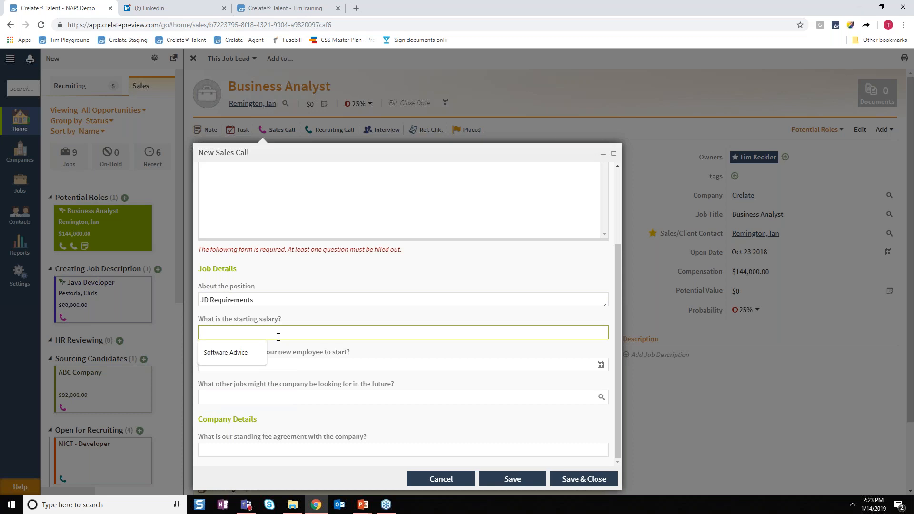
type("72k")
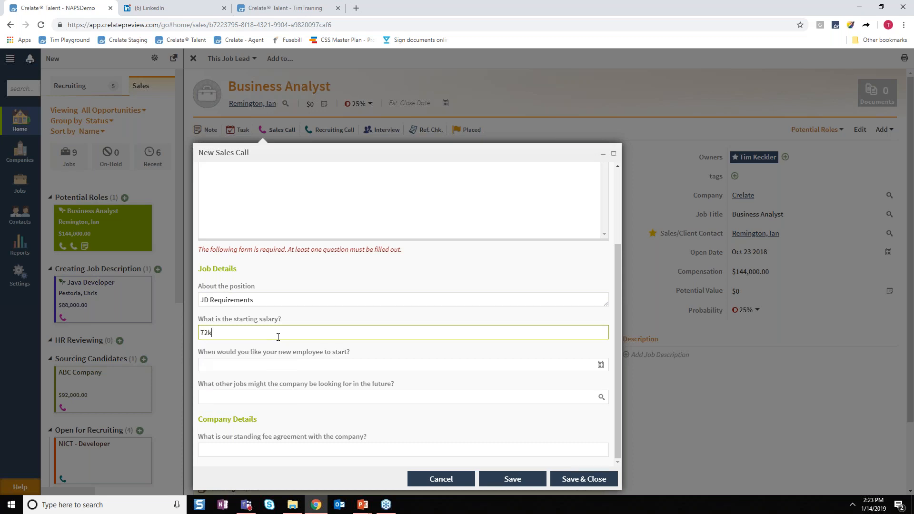
key("Tab")
Step: Set the new employee's start date to Fri Feb 01, then view the choices for future jobs and cancel the selection
left_click(601, 365)
left_click(601, 379)
left_click(603, 406)
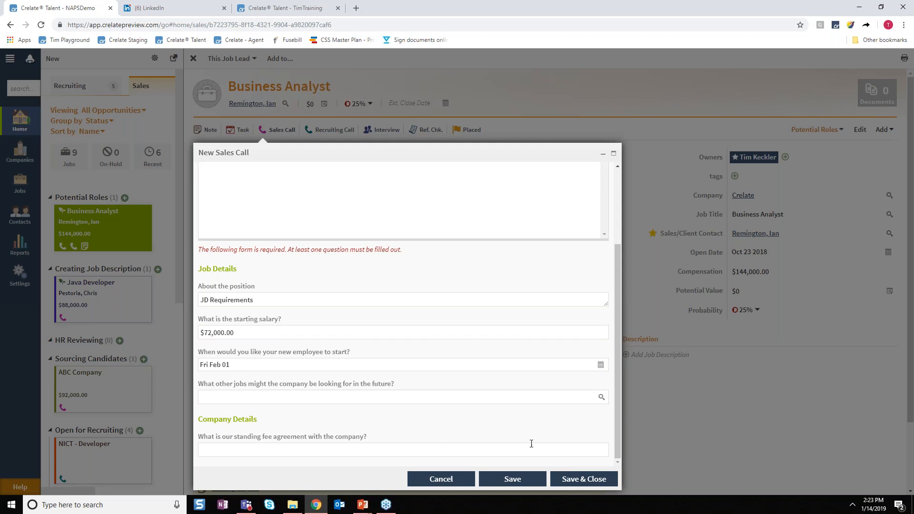
left_click(601, 397)
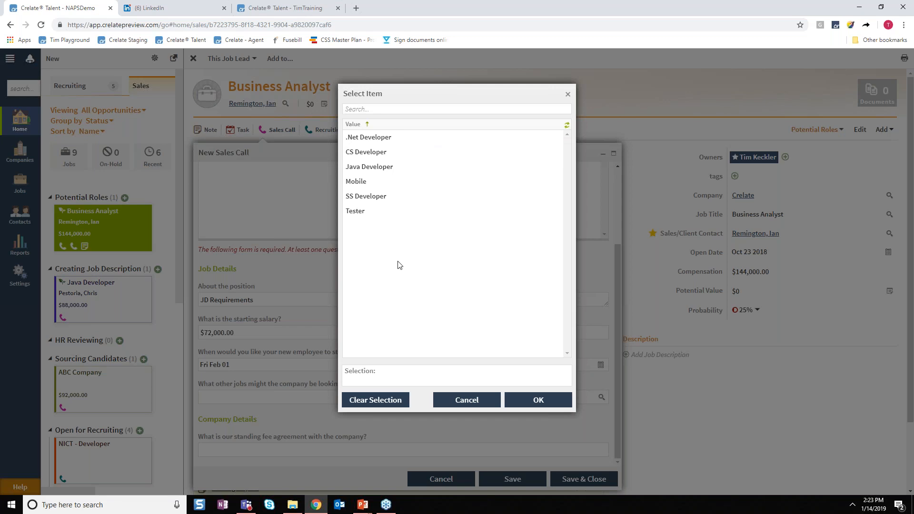
left_click(450, 404)
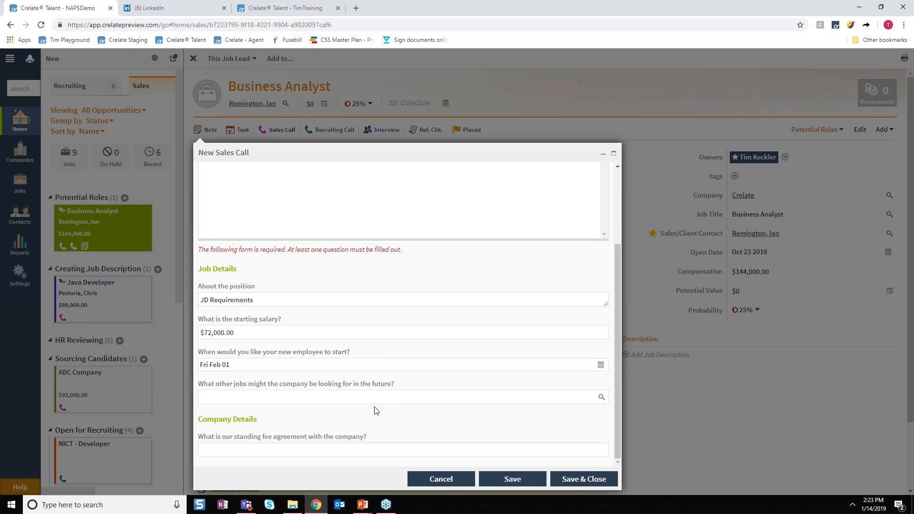
Step: Set the standing fee agreement with the company to 15 in the Business Analyst sales call, then save and close it
left_click(288, 451)
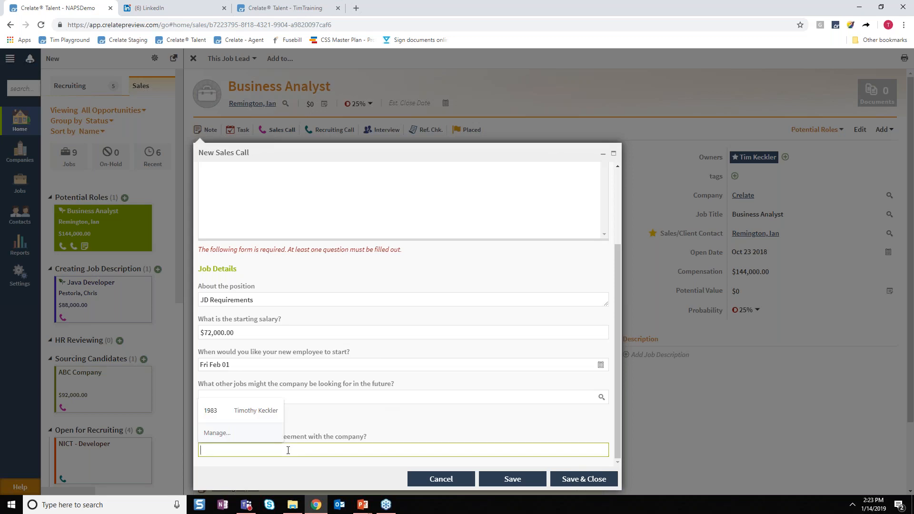
left_click(357, 423)
left_click(295, 449)
type("14")
key("BackSpace")
type("5")
left_click(375, 439)
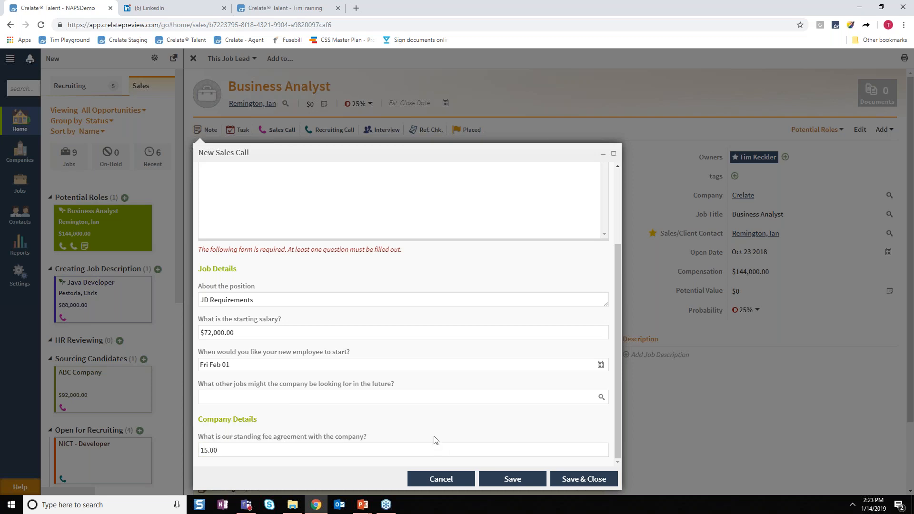
left_click(584, 478)
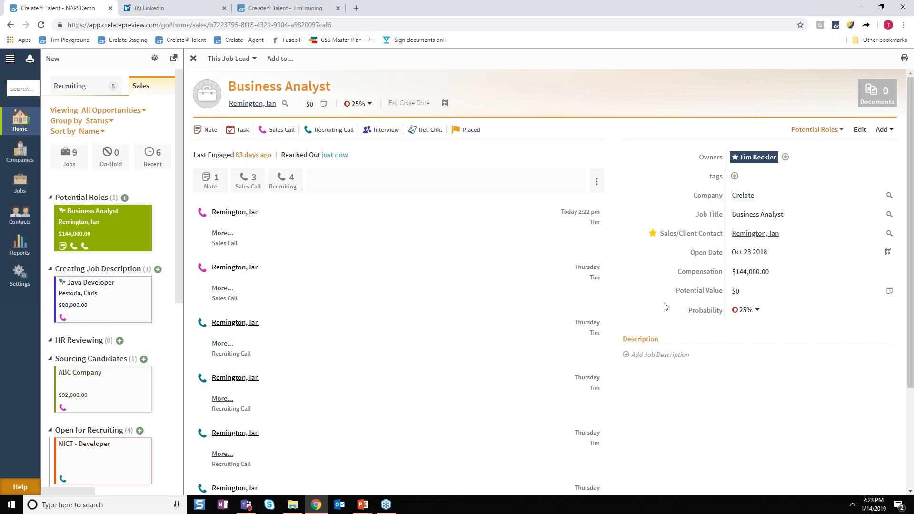
Step: Open the Hooli company from the BD Targets view and start a new sales call to examine its intake questions
left_click(10, 161)
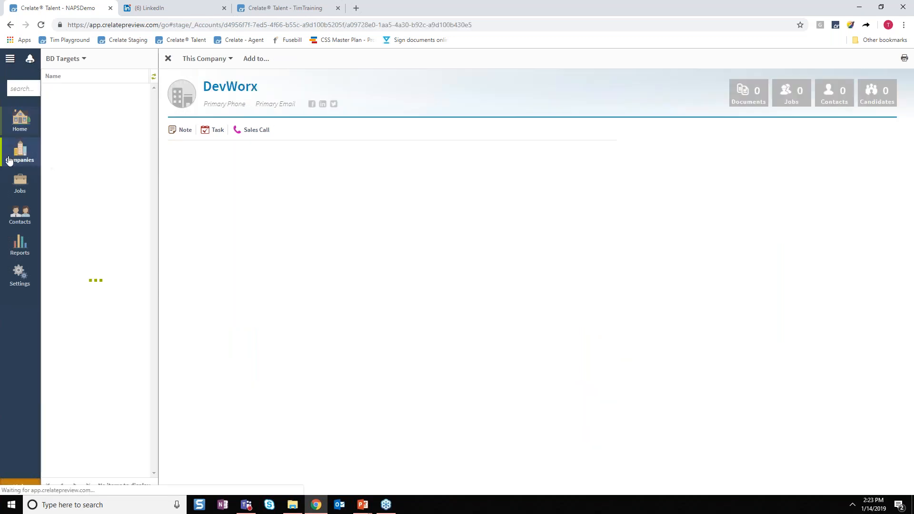
left_click(168, 58)
left_click(65, 59)
left_click(71, 178)
left_click(85, 106)
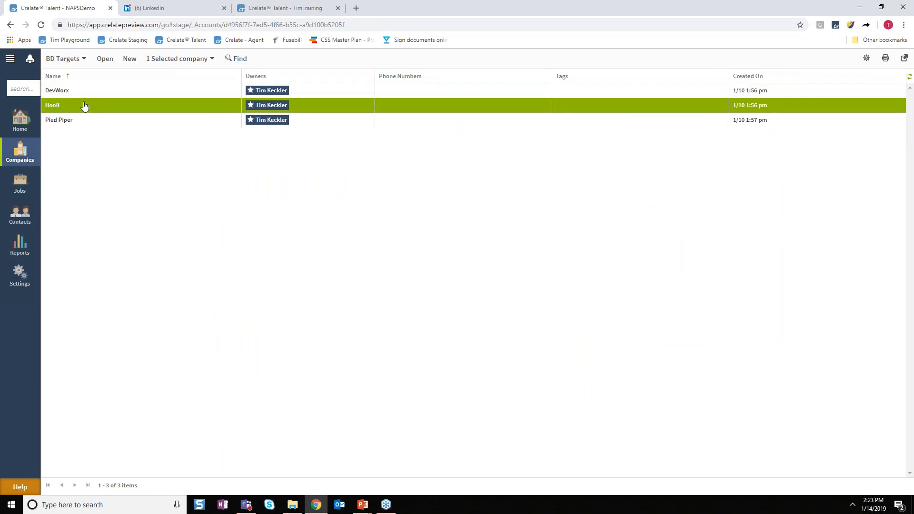
left_click(253, 136)
scroll(266, 328, "down", 2)
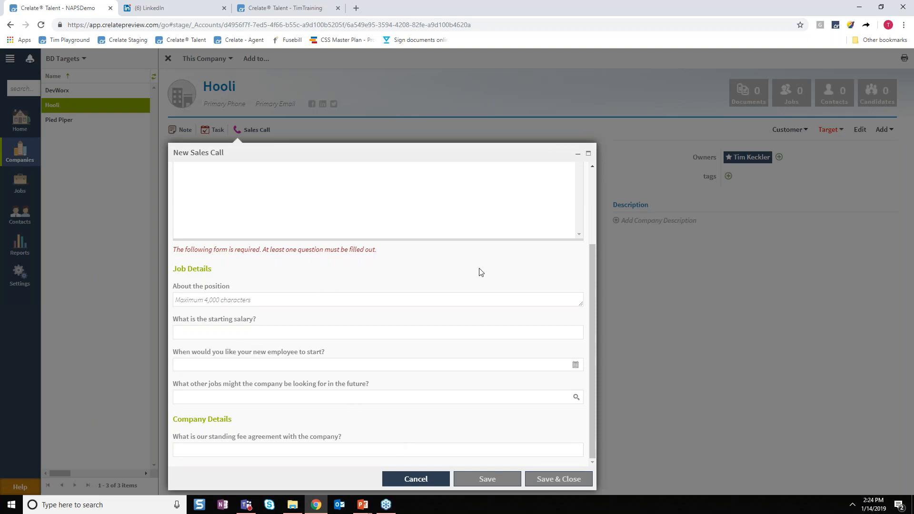
Step: View the option for changing the activity type of Hooli's sales call, then cancel the unsaved call
scroll(500, 238, "up", 3)
left_click(580, 173)
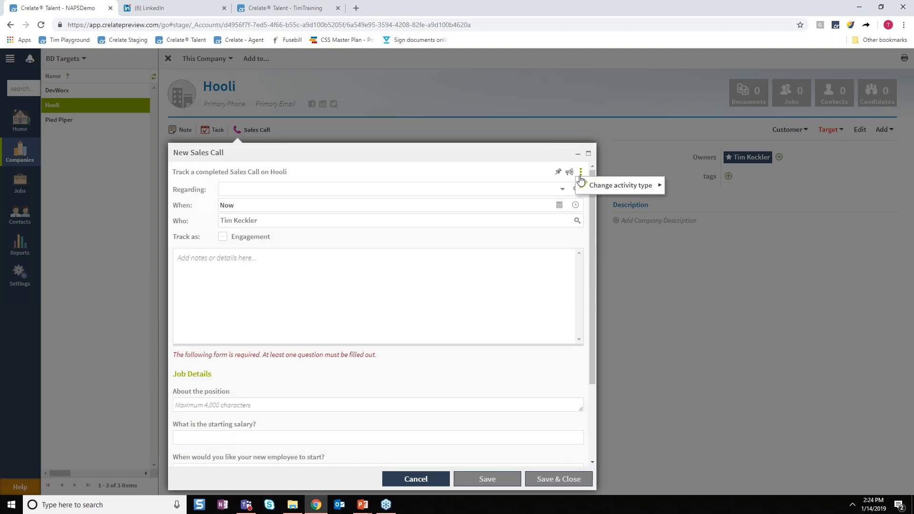
left_click(525, 167)
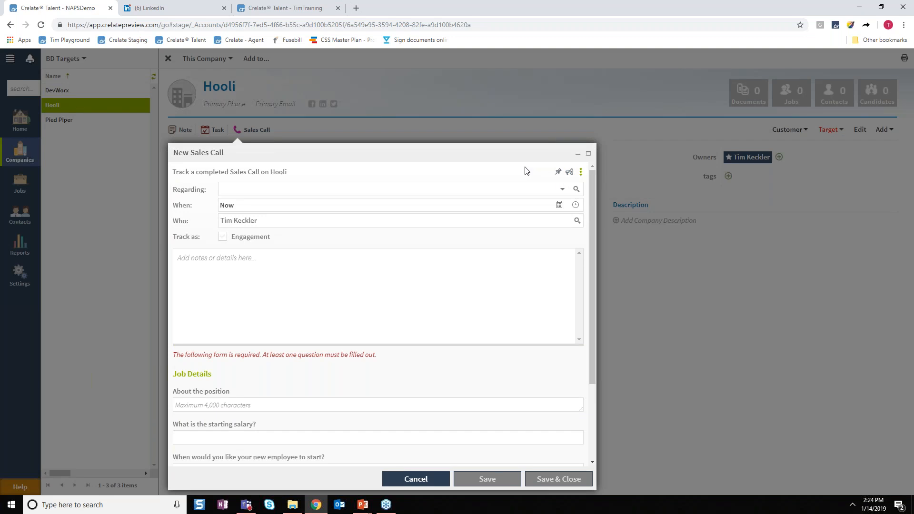
left_click(419, 479)
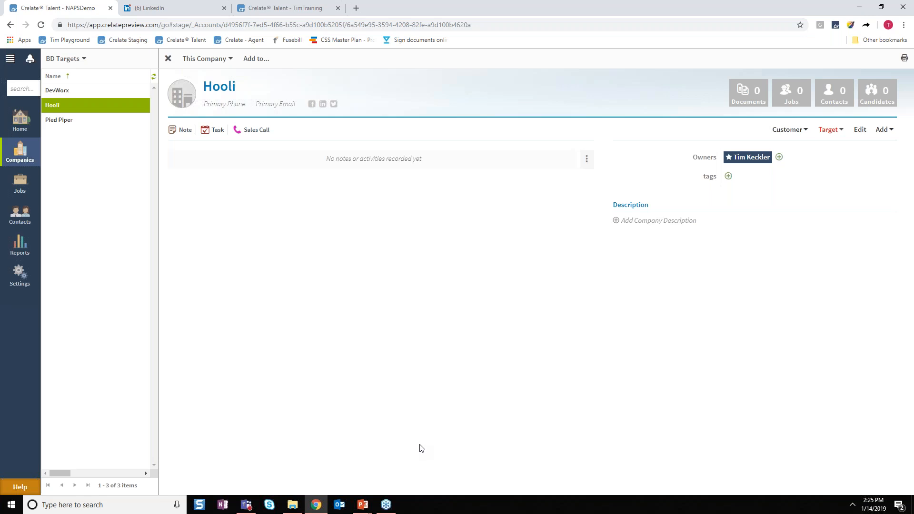
Step: Open the custom forms settings and select the Job application form
left_click(20, 274)
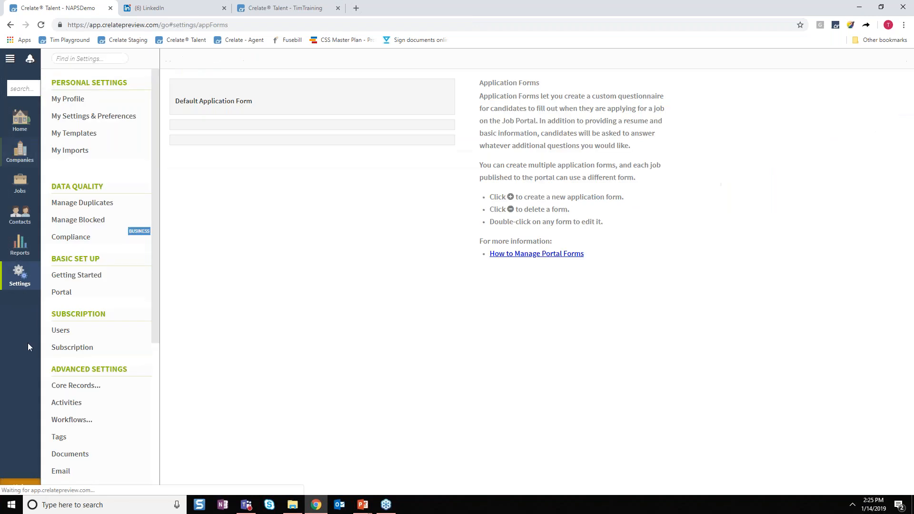
left_click(205, 110)
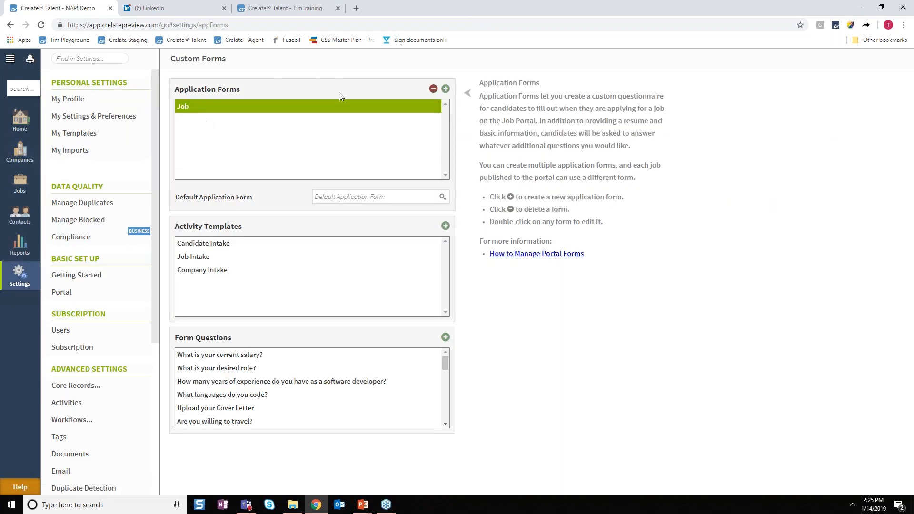
left_click(365, 109)
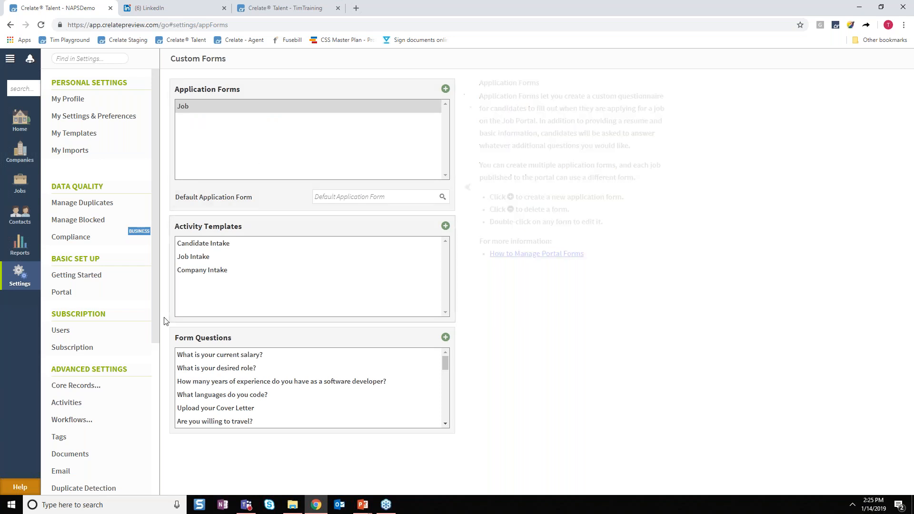
Step: Open the Job Depot site from the portal settings and view the Developer job's application form
left_click(125, 292)
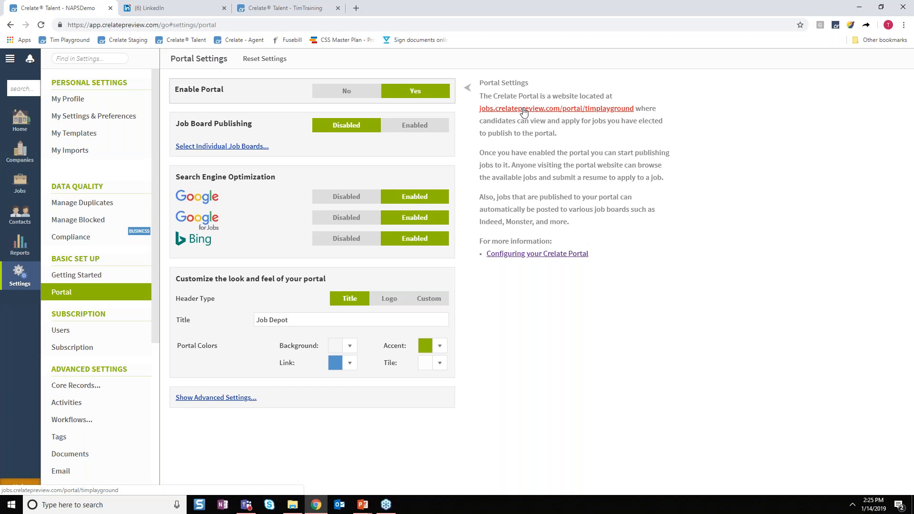
left_click(523, 110)
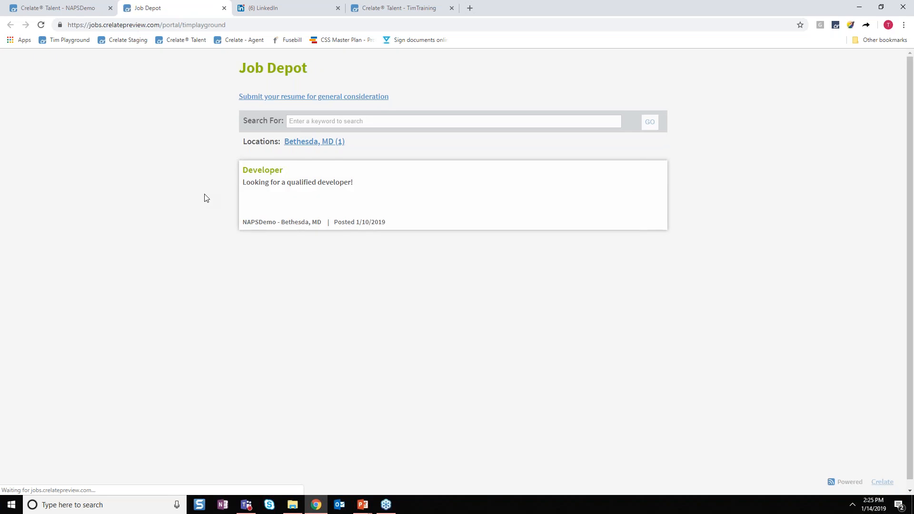
left_click(359, 193)
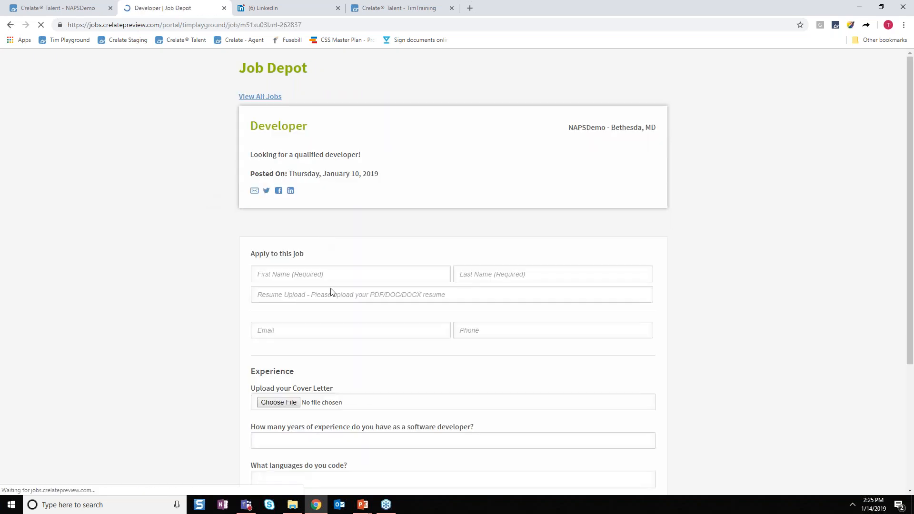
scroll(330, 292, "down", 1)
scroll(340, 293, "down", 2)
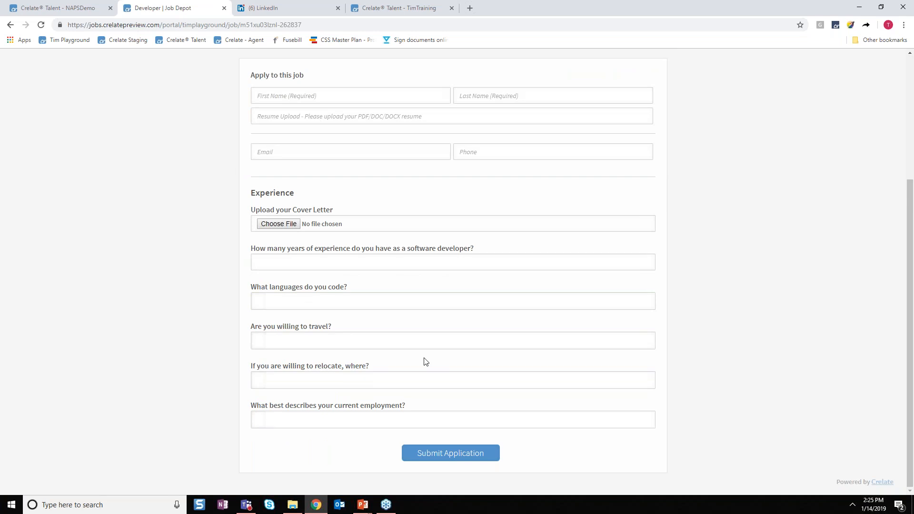
Step: Choose Python, SQL and JAVA as coding languages and Contracted as current employment in the Developer application
left_click(319, 299)
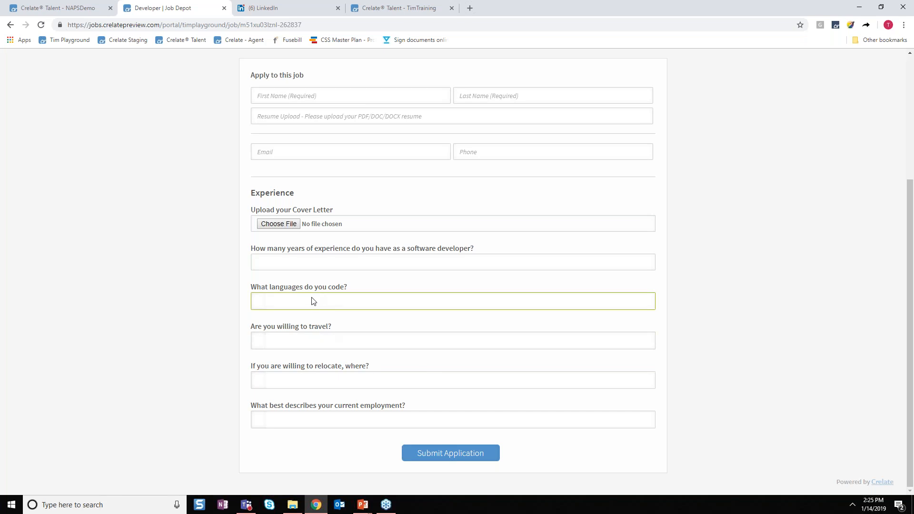
left_click(288, 333)
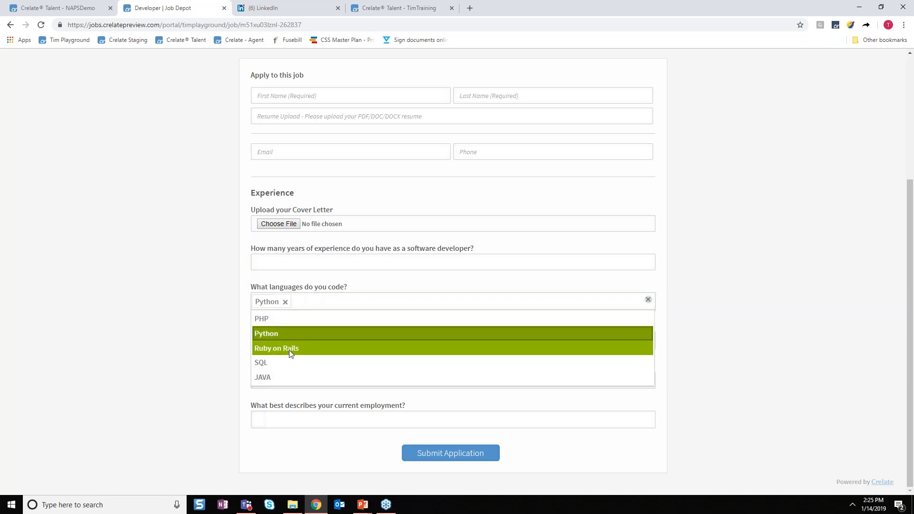
left_click(289, 362)
left_click(289, 377)
left_click(223, 347)
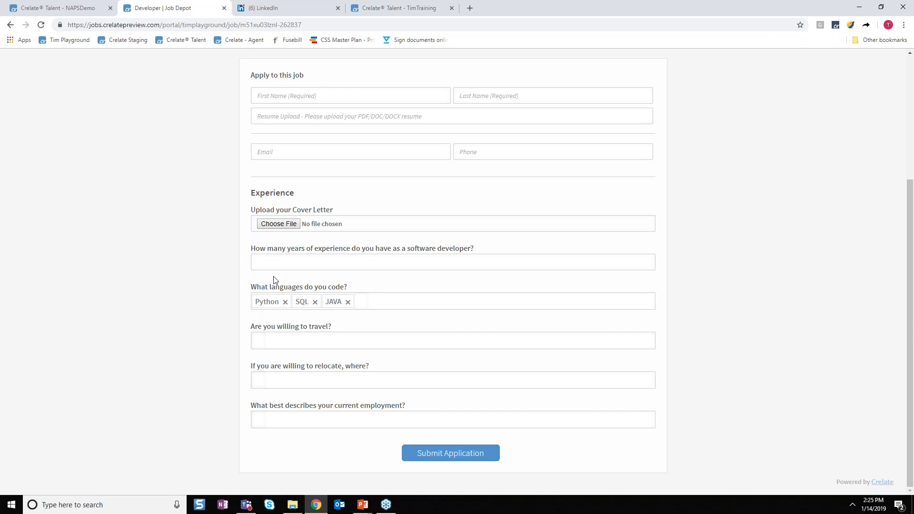
left_click(301, 423)
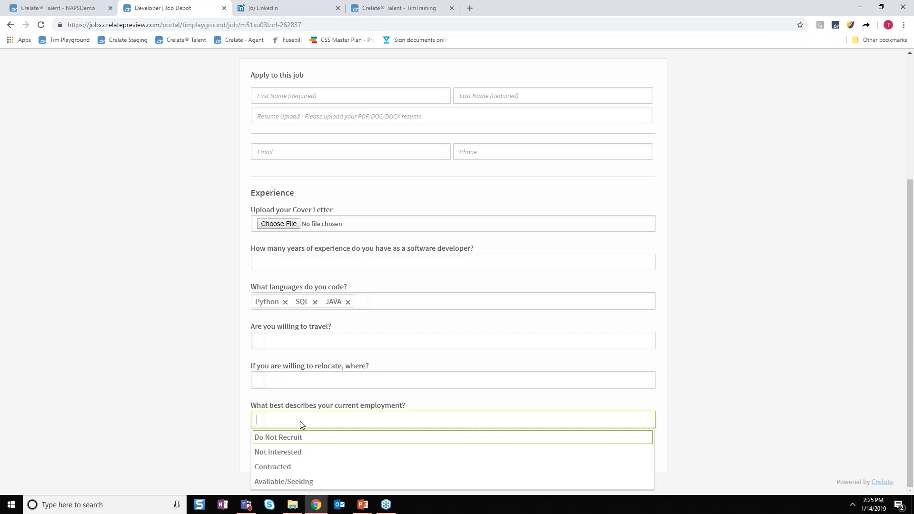
left_click(315, 466)
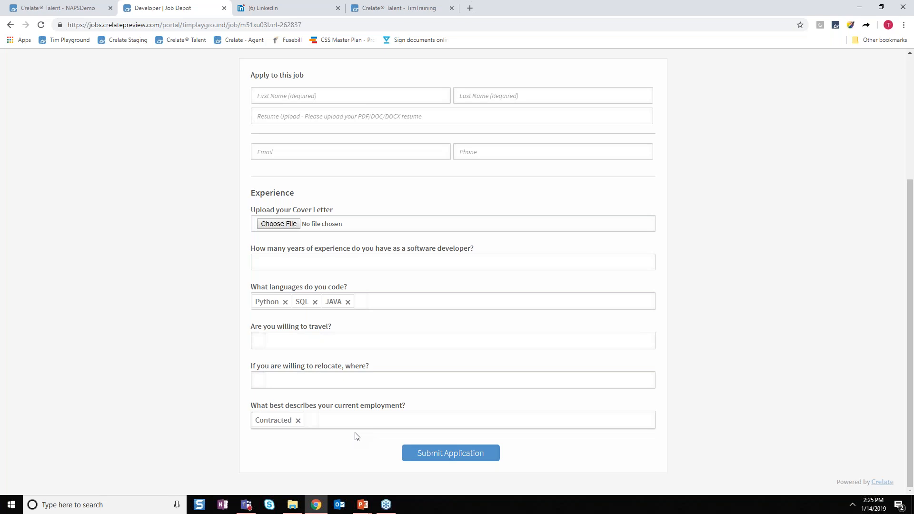
left_click(314, 419)
Step: Return to the full job list, view the form for submitting a resume for general consideration, and go back
scroll(338, 359, "up", 4)
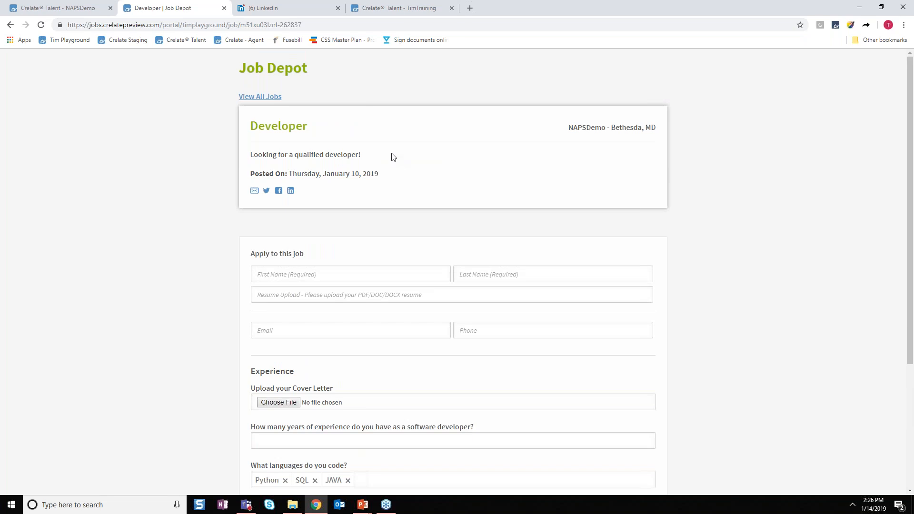
left_click(267, 96)
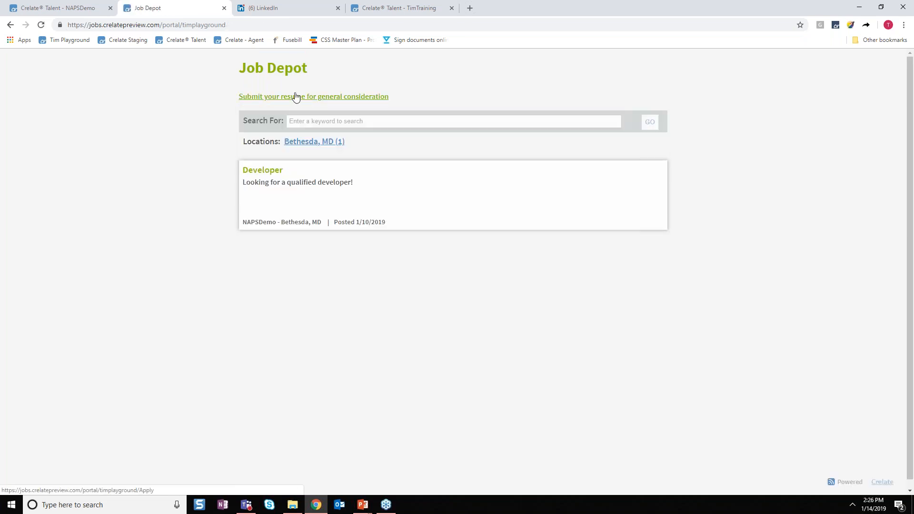
left_click(312, 98)
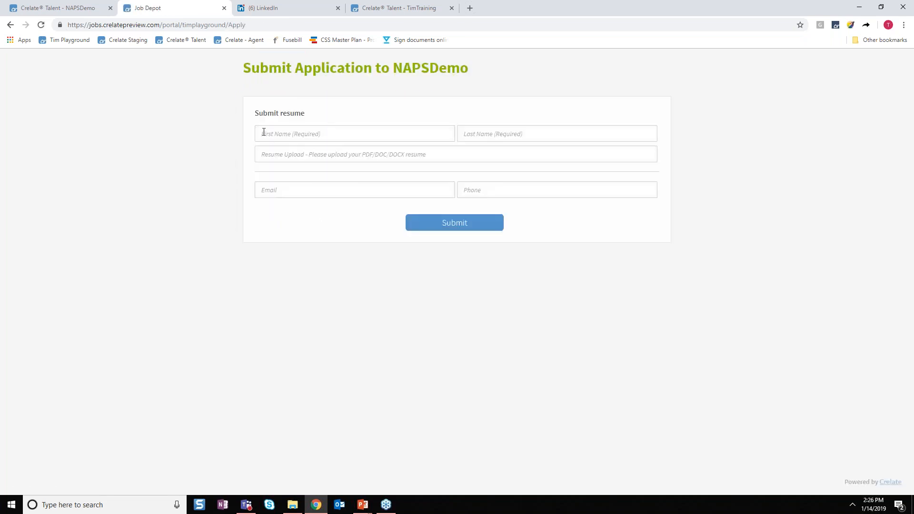
left_click(4, 25)
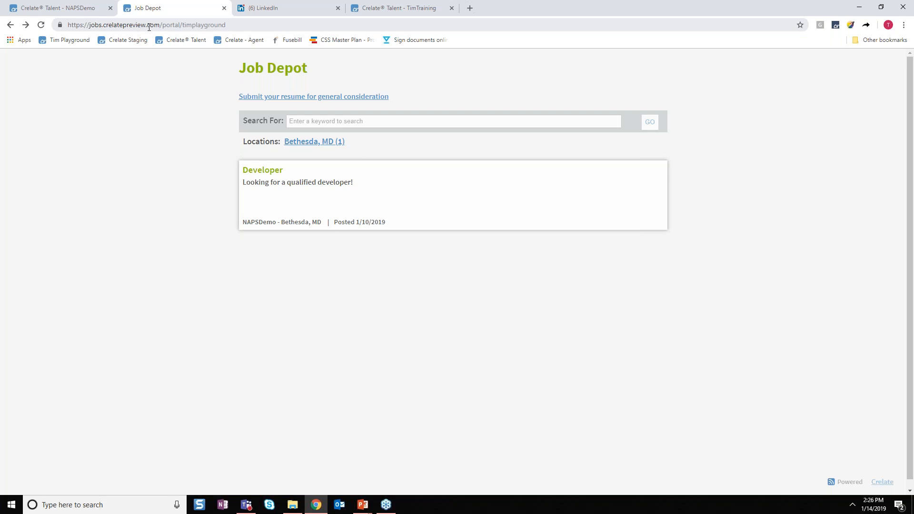
Step: Switch to the TimTraining account and dismiss all upcoming reminders
left_click(31, 8)
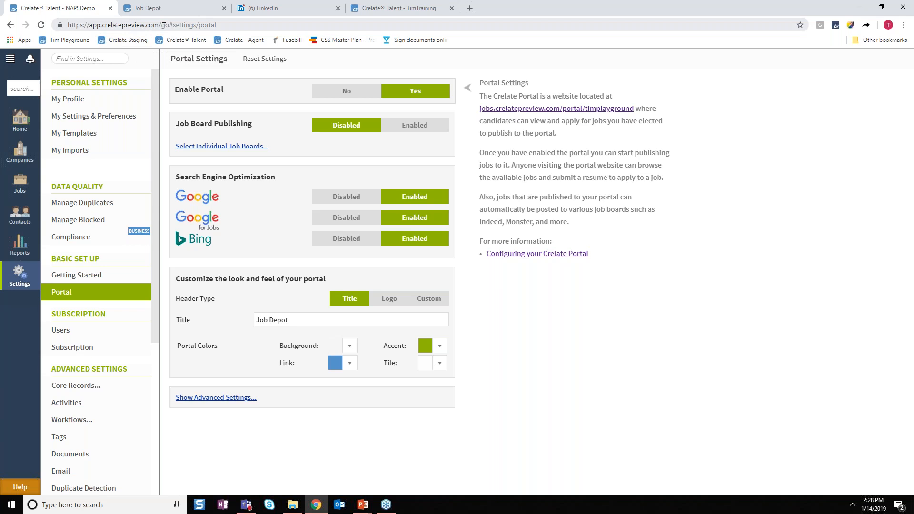
left_click(371, 11)
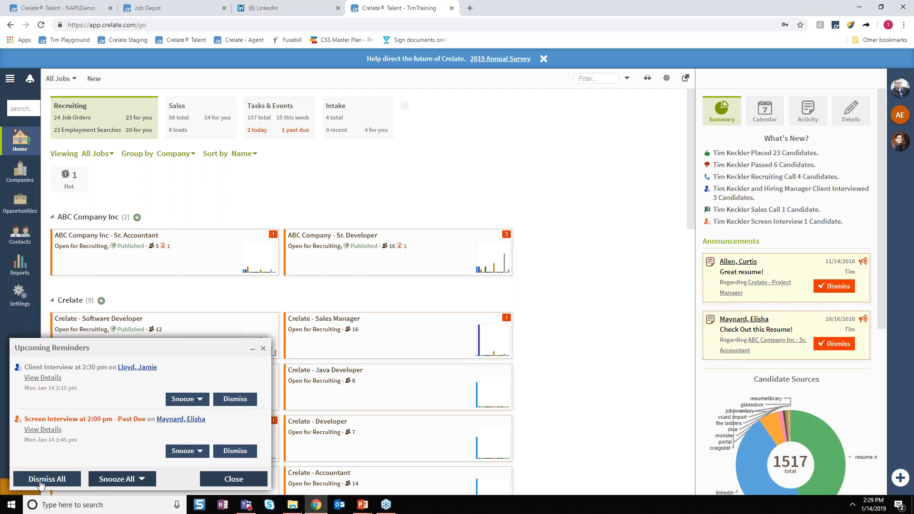
left_click(47, 478)
left_click(537, 282)
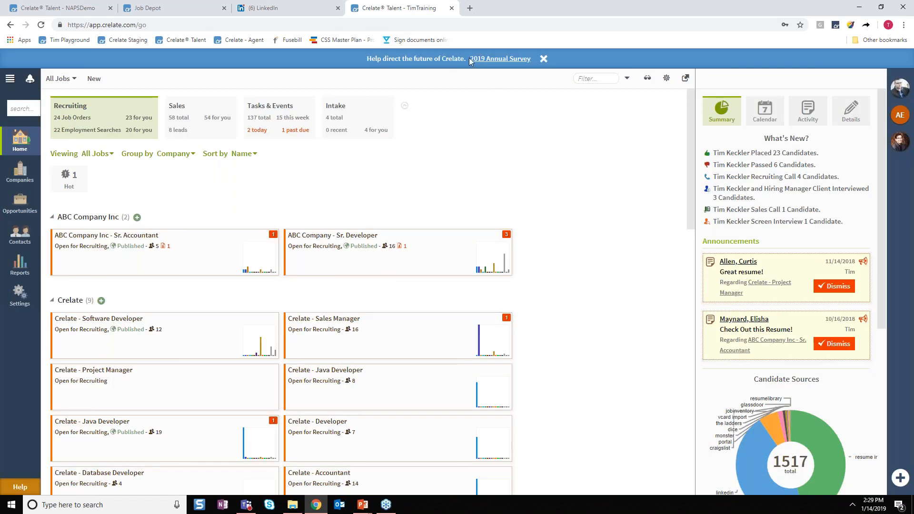
Step: Open the 2019 Annual Survey from the announcement banner and look through its questions
left_click(501, 59)
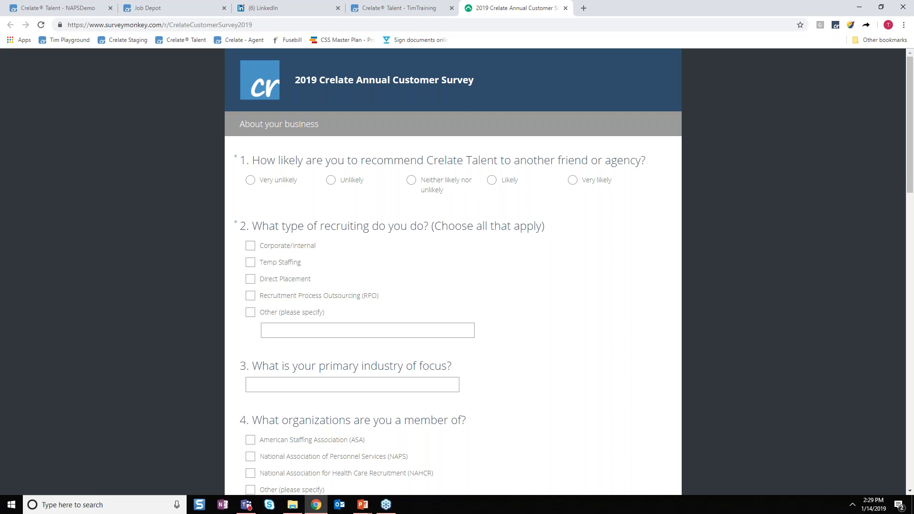
scroll(262, 307, "down", 10)
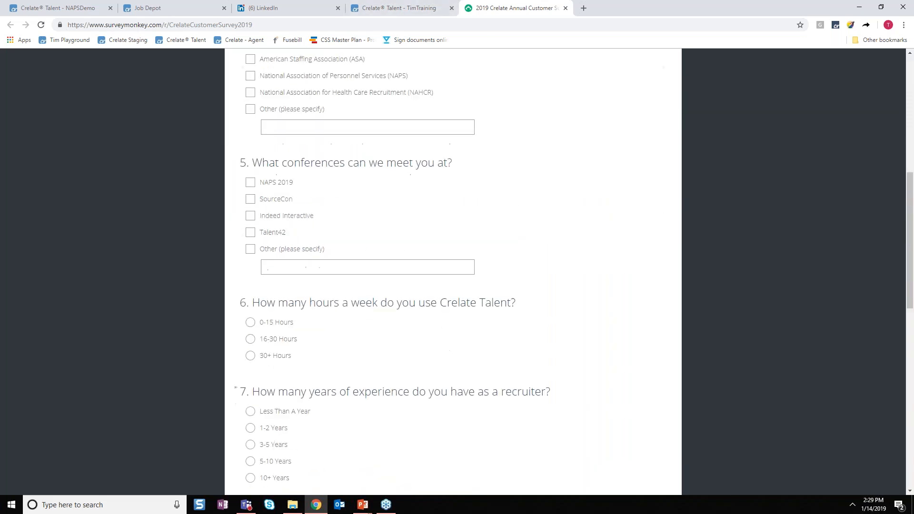
scroll(262, 307, "down", 7)
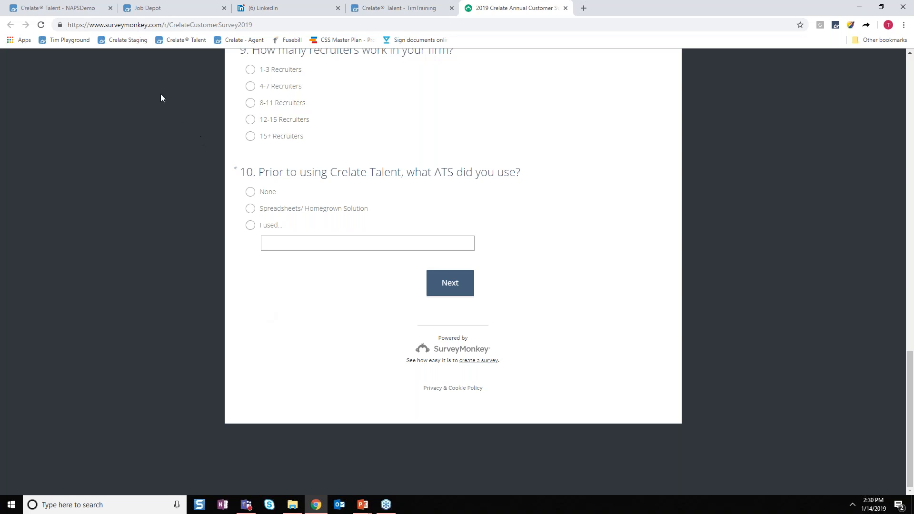
Step: Return to the NAPSDemo account and show the contact record in All Recent Contacts
left_click(105, 12)
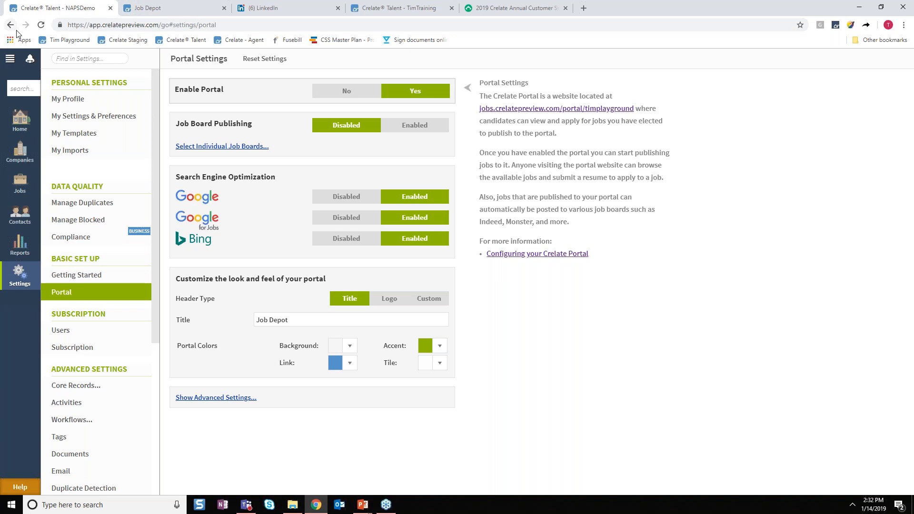
left_click(13, 227)
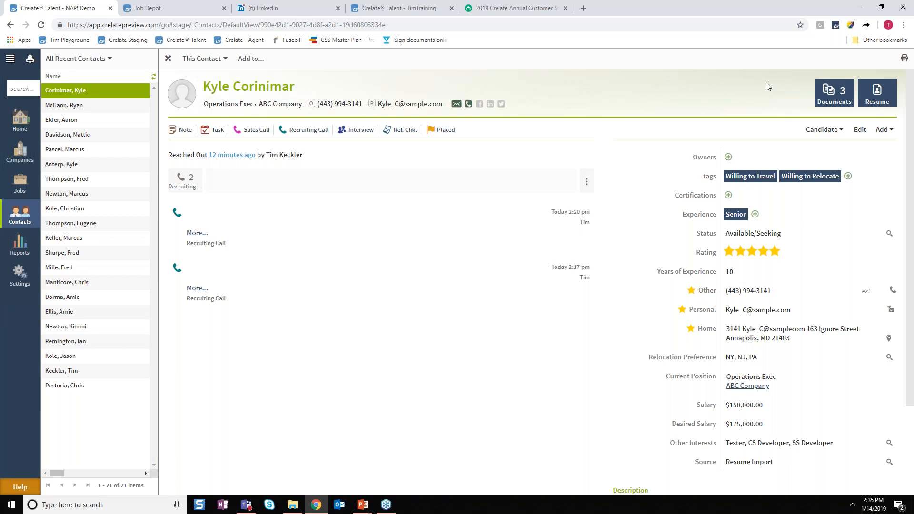
Step: Switch to the untitled PowerPoint presentation and start the slide show on its "Thanks for joining!" slide
left_click(362, 508)
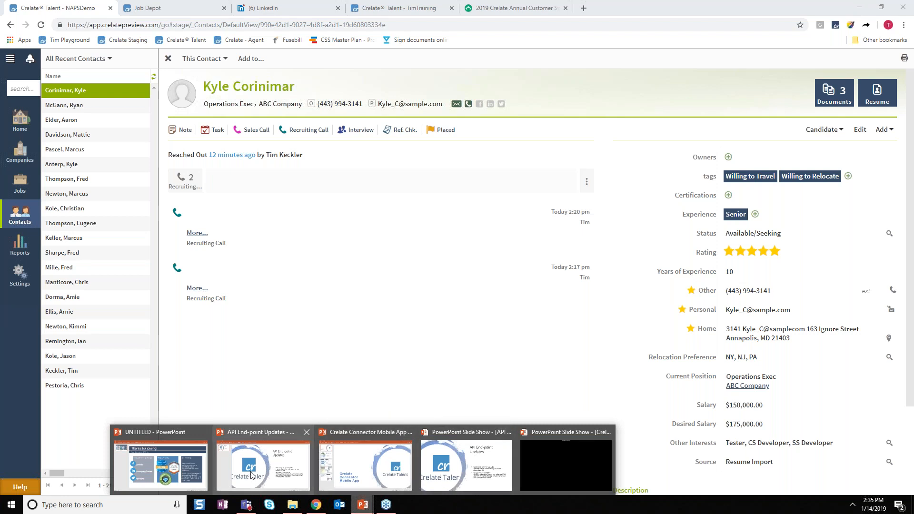
left_click(177, 468)
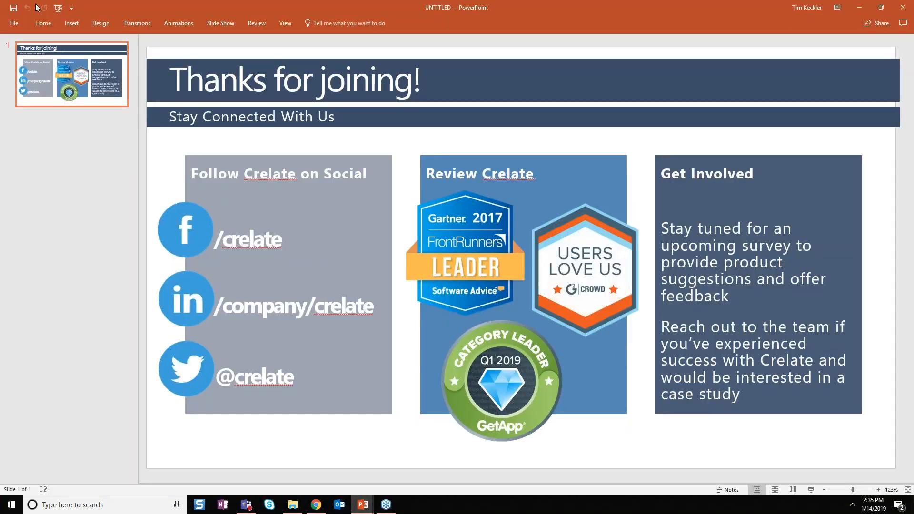
left_click(58, 7)
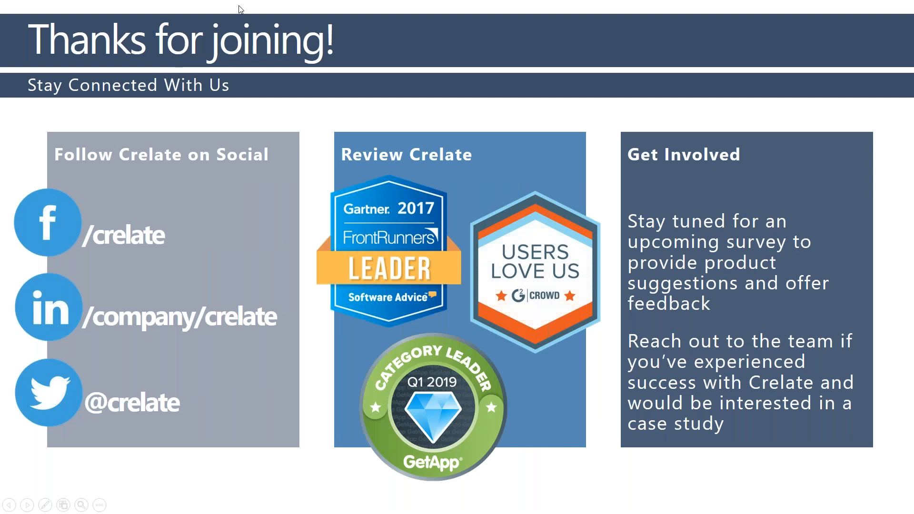